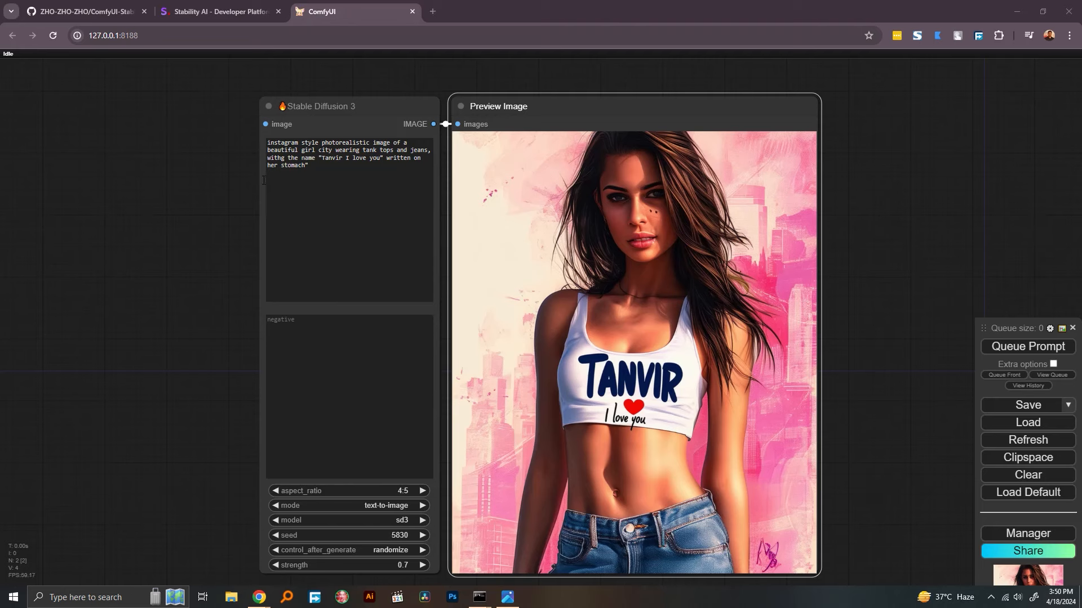
Step: Look through the Windows installation instructions in the README of the comfyanonymous/ComfyUI GitHub repository
{"action": "left_click", "coordinate": [225, 12]}
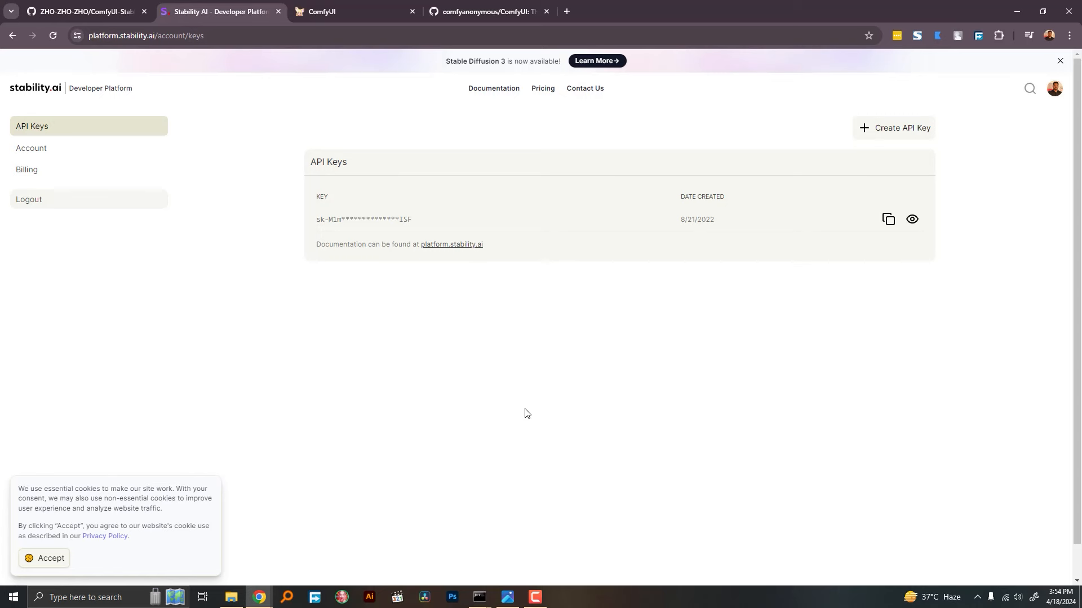
{"action": "left_click", "coordinate": [498, 12]}
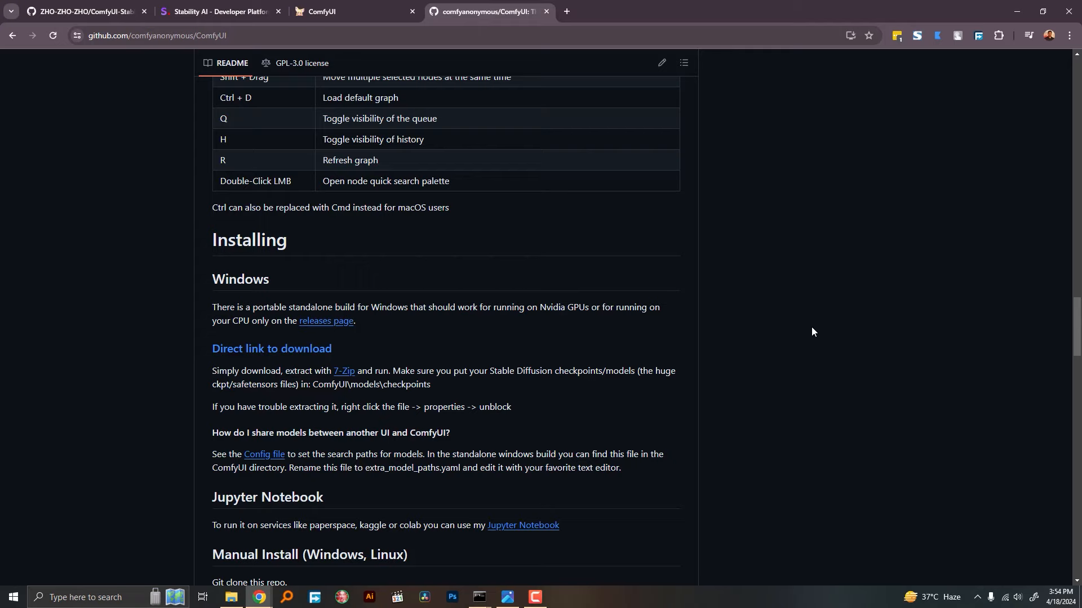
{"action": "scroll", "coordinate": [800, 355], "scroll_direction": "up", "scroll_amount": 10}
{"action": "scroll", "coordinate": [794, 375], "scroll_direction": "down", "scroll_amount": 5}
{"action": "scroll", "coordinate": [793, 375], "scroll_direction": "down", "scroll_amount": 6}
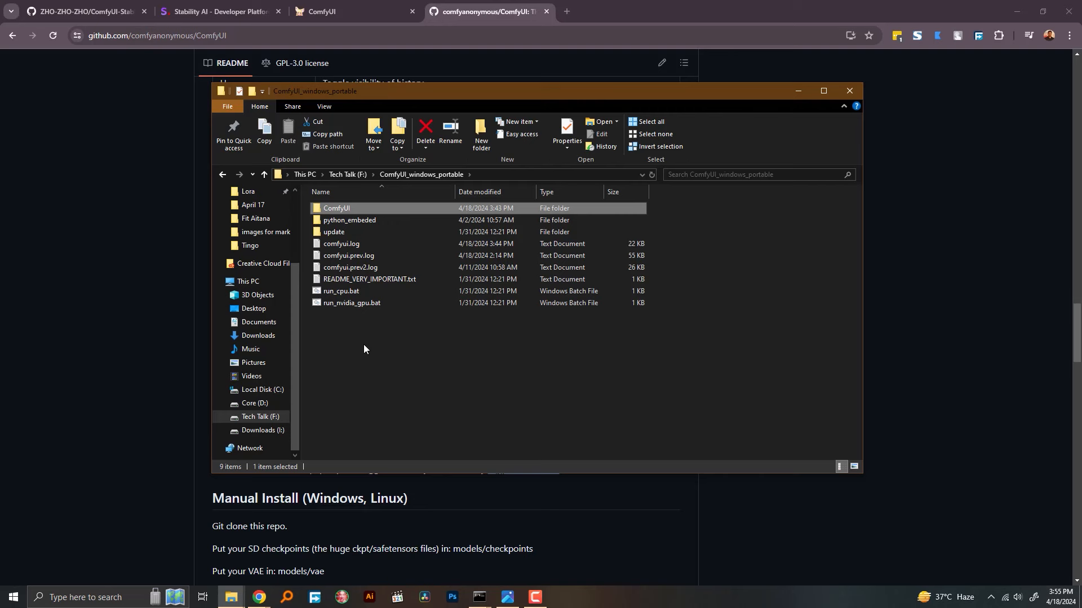
{"action": "left_click", "coordinate": [490, 14]}
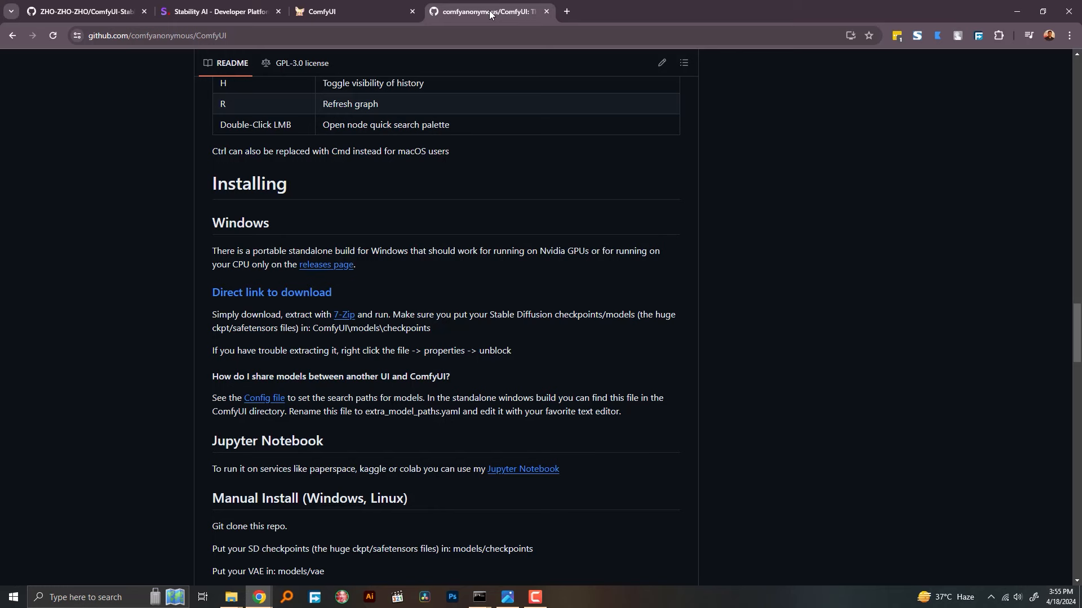
Step: Read the ComfyUI-StableDiffusion3-API repository page on GitHub down to its Install section
{"action": "left_click", "coordinate": [73, 15]}
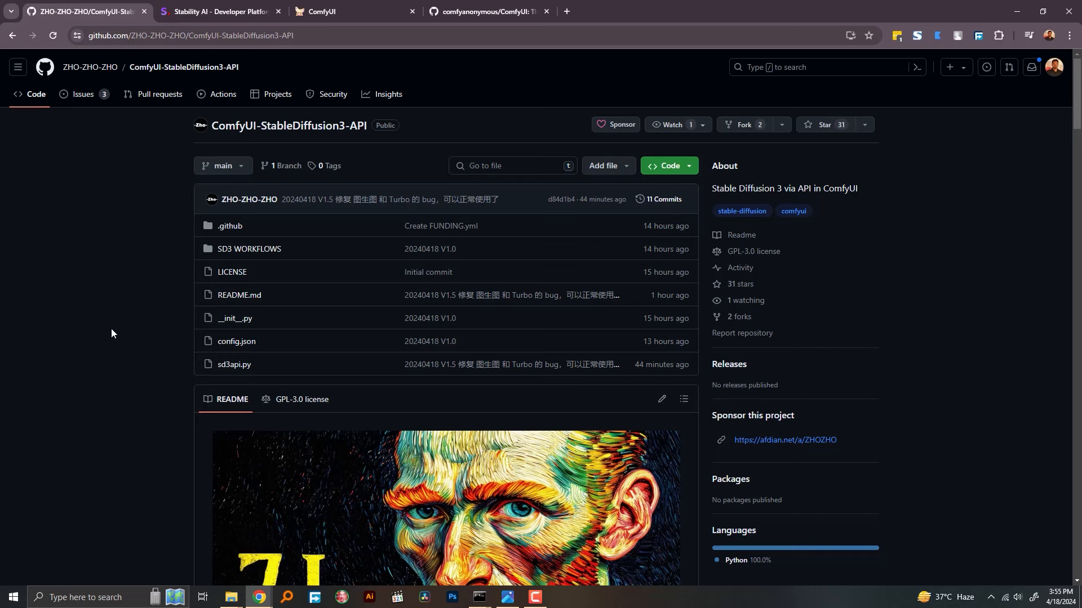
{"action": "scroll", "coordinate": [111, 329], "scroll_direction": "down", "scroll_amount": 3}
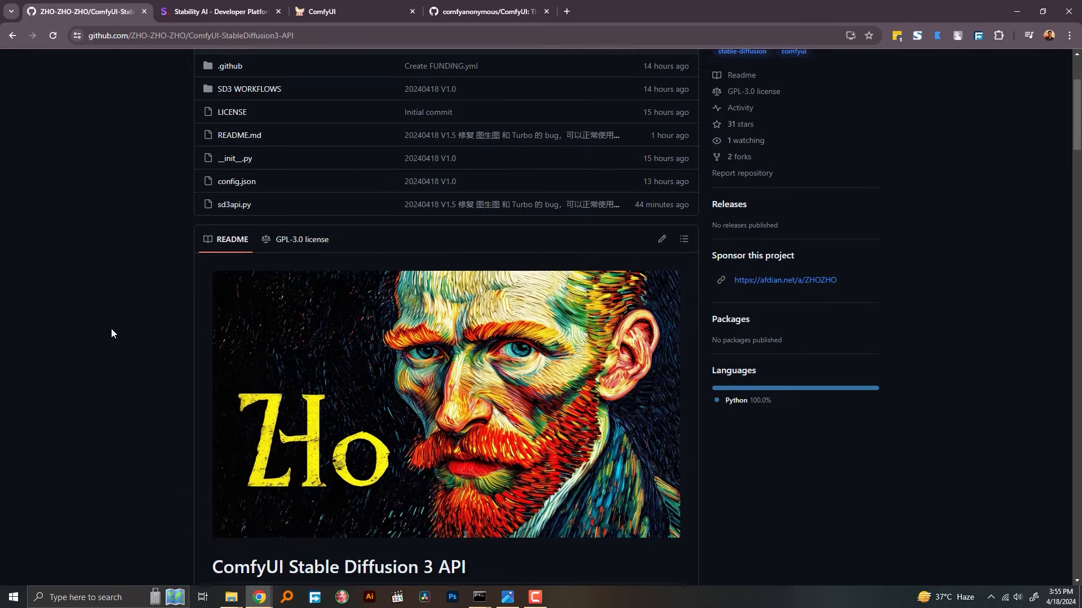
{"action": "scroll", "coordinate": [111, 329], "scroll_direction": "up", "scroll_amount": 3}
{"action": "scroll", "coordinate": [111, 333], "scroll_direction": "down", "scroll_amount": 3}
{"action": "scroll", "coordinate": [112, 338], "scroll_direction": "down", "scroll_amount": 18}
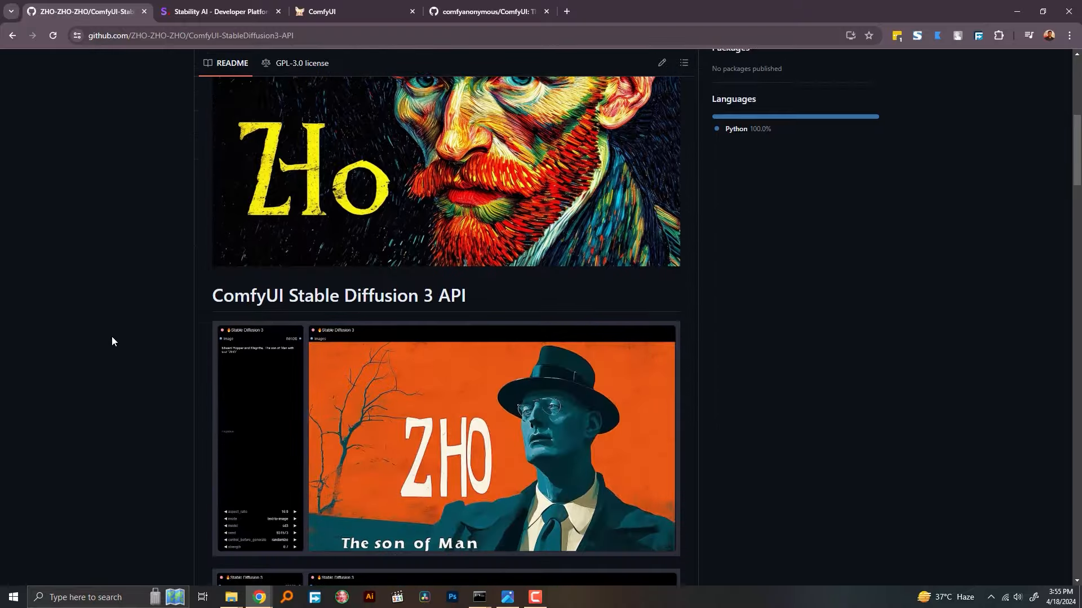
{"action": "scroll", "coordinate": [112, 338], "scroll_direction": "down", "scroll_amount": 19}
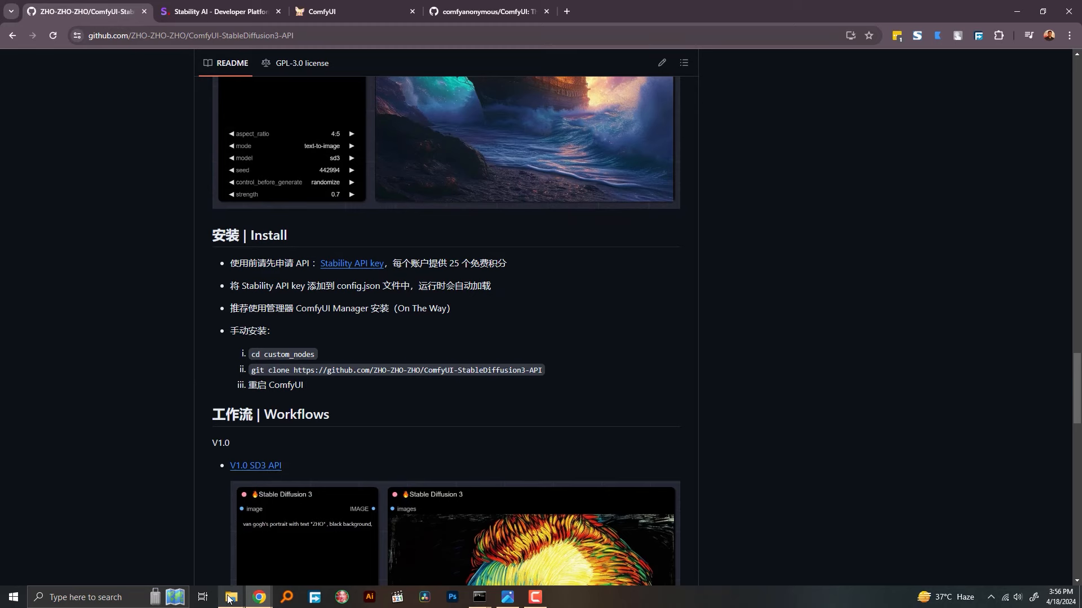
Step: Open a command prompt in the ComfyUI\custom_nodes folder of ComfyUI_windows_portable
{"action": "mouse_move", "coordinate": [228, 599]}
{"action": "left_click", "coordinate": [292, 553]}
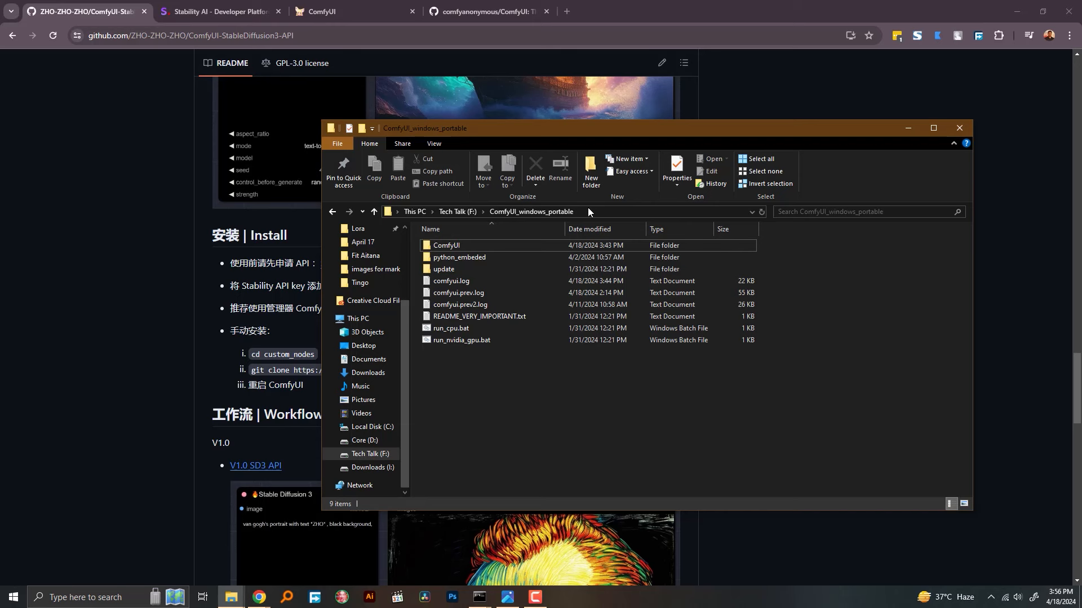
{"action": "double_click", "coordinate": [458, 248]}
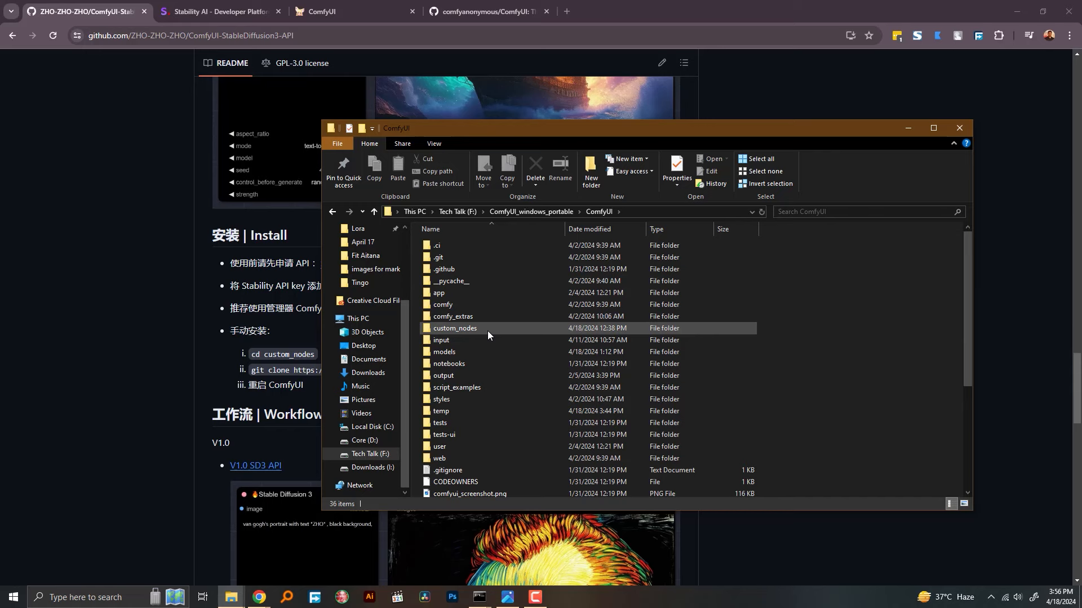
{"action": "double_click", "coordinate": [487, 331]}
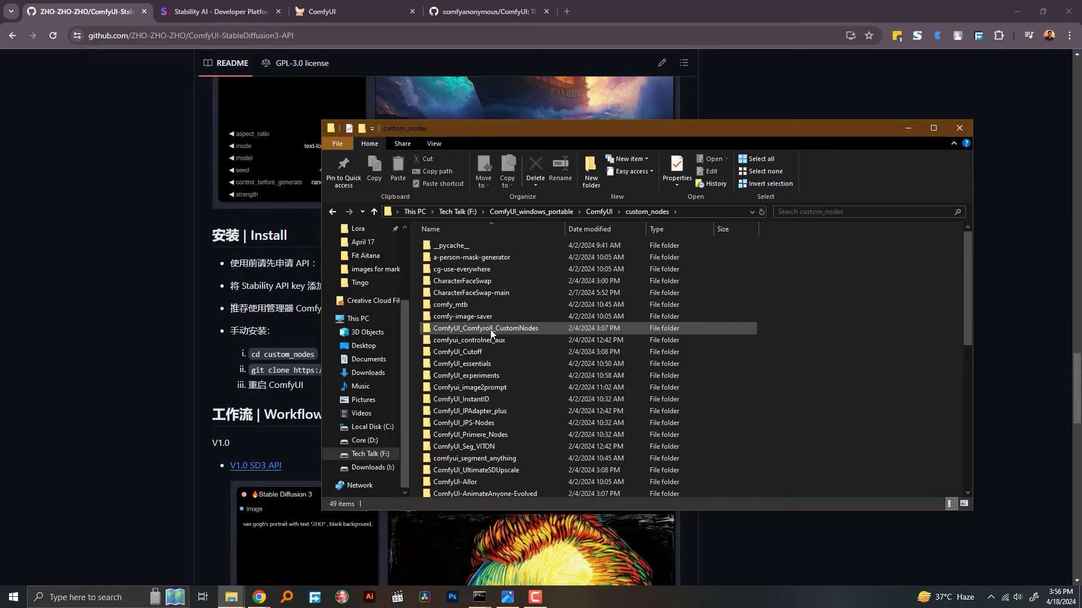
{"action": "left_click", "coordinate": [694, 212]}
{"action": "type", "text": "cmd"}
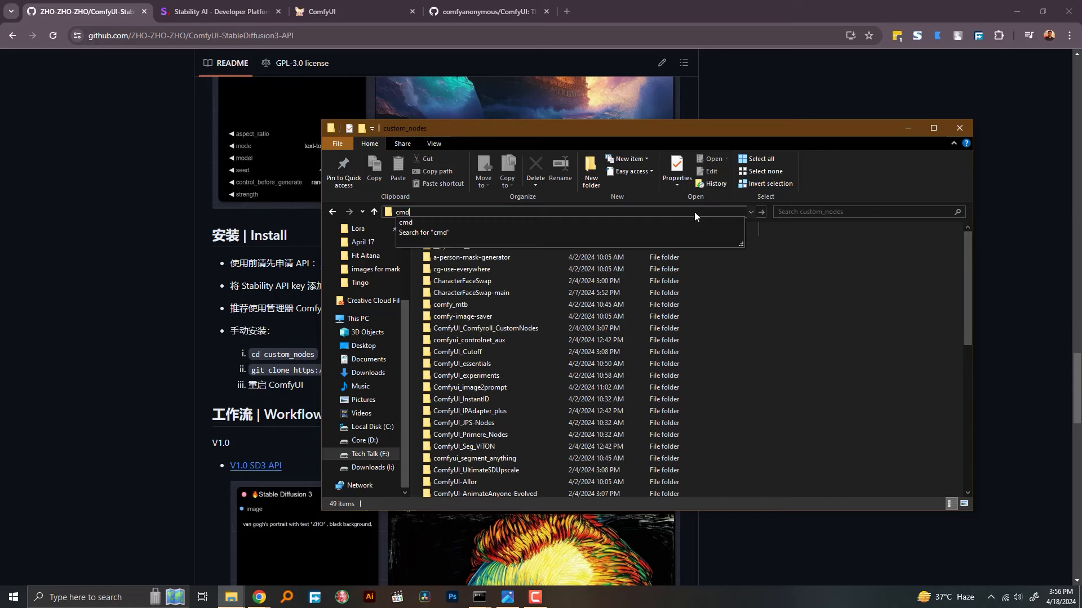
{"action": "key", "text": "Return"}
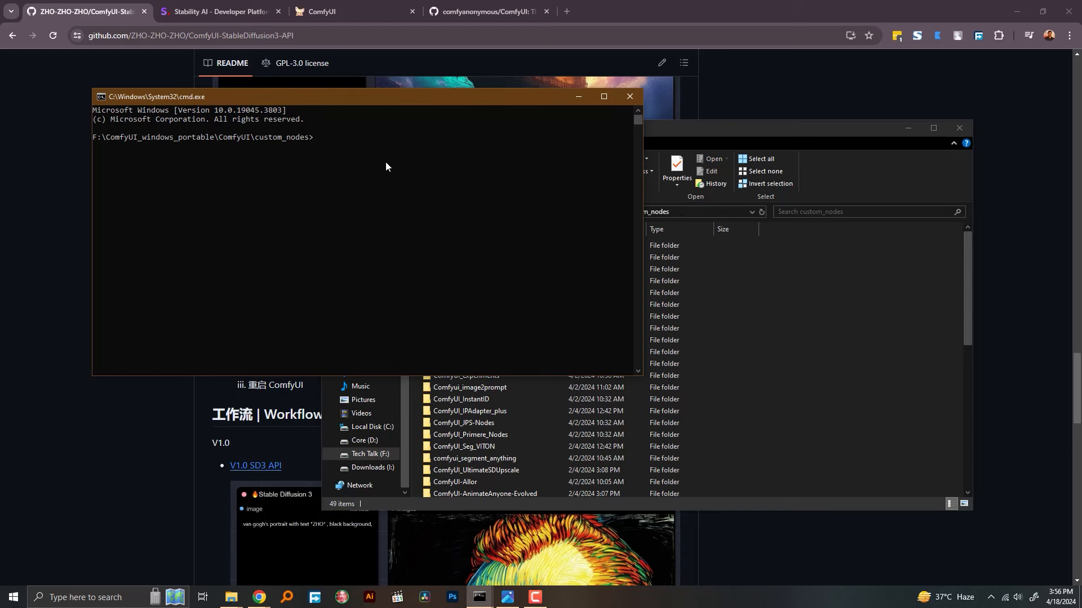
Step: Copy the README's git clone command for ComfyUI-StableDiffusion3-API into the custom_nodes command prompt, and close the prompt without running it
{"action": "left_click", "coordinate": [112, 11]}
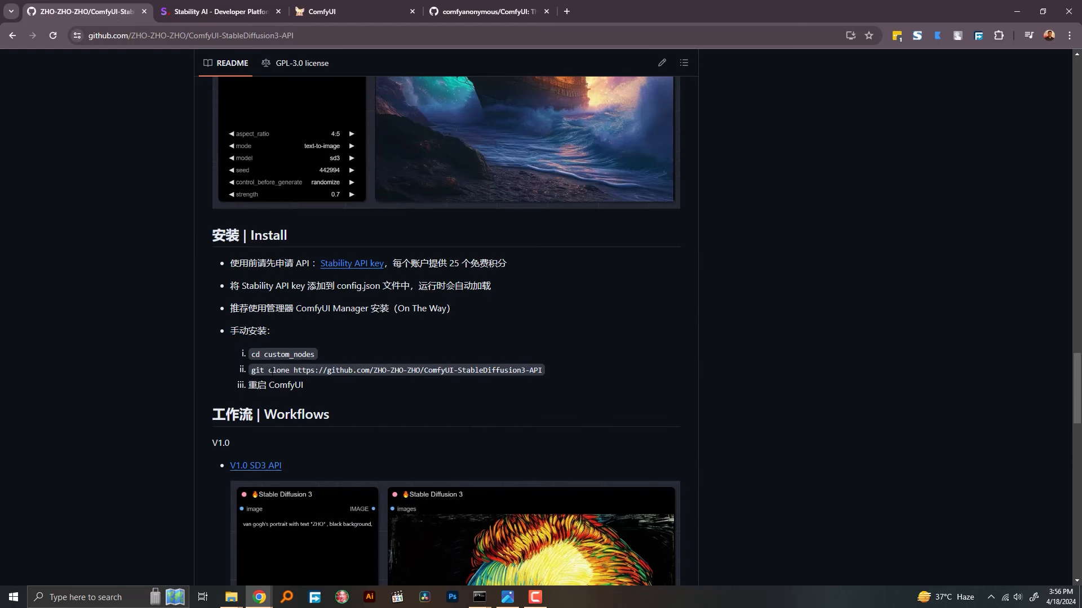
{"action": "left_click_drag", "start_coordinate": [253, 370], "coordinate": [553, 377]}
{"action": "key", "text": "ctrl+c"}
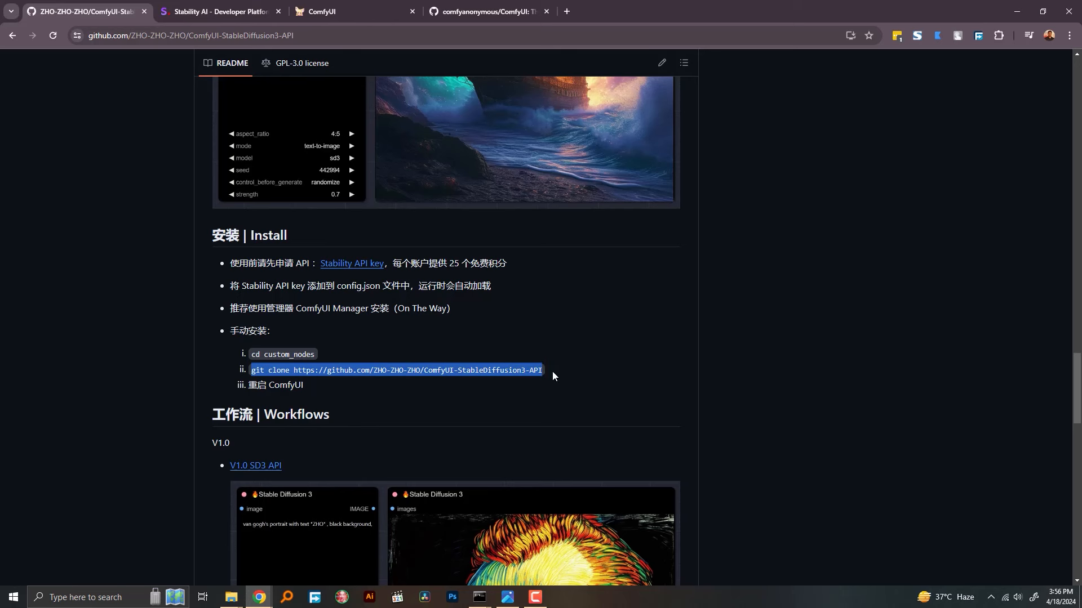
{"action": "left_click", "coordinate": [479, 597]}
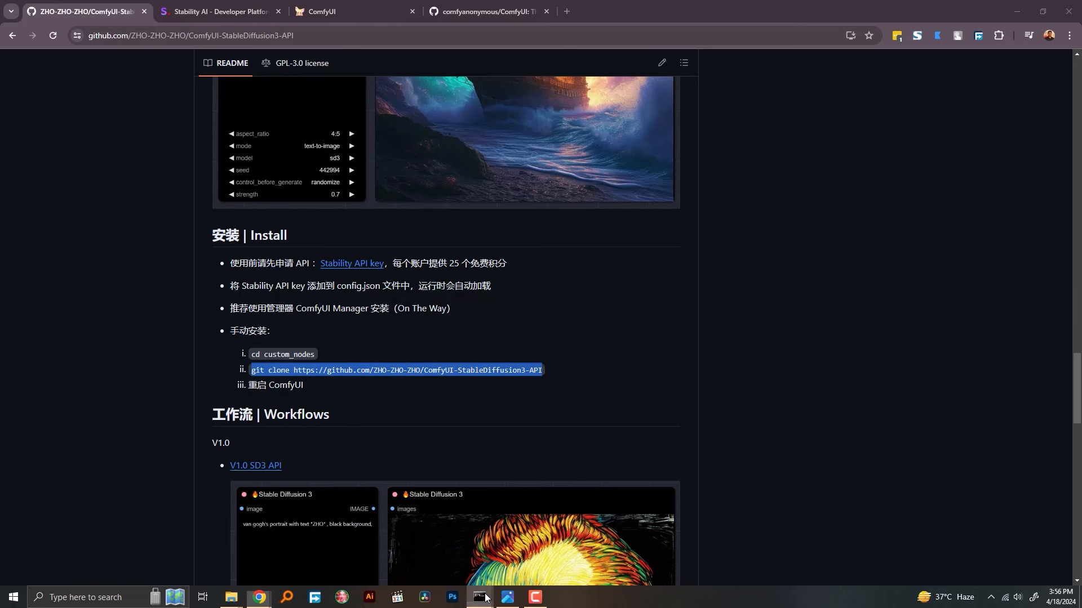
{"action": "left_click", "coordinate": [541, 553]}
{"action": "key", "text": "ctrl+v"}
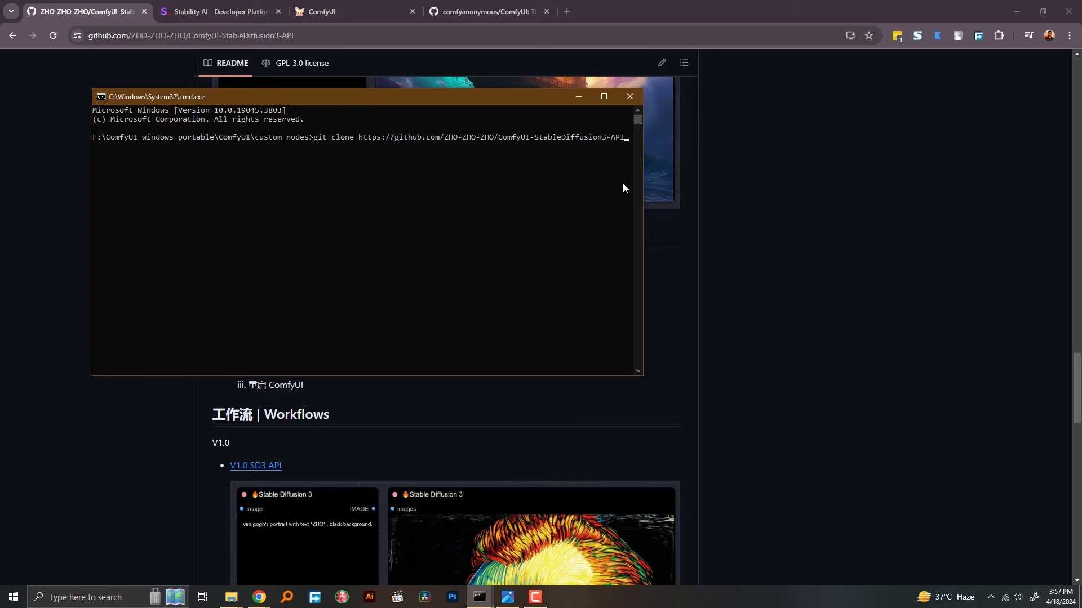
{"action": "left_click", "coordinate": [631, 97]}
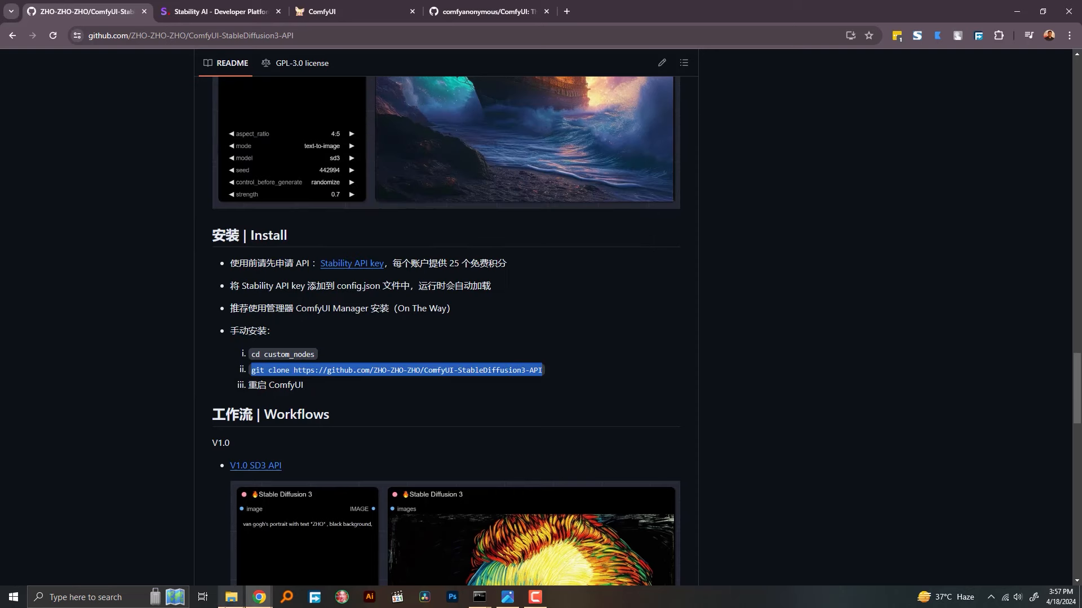
Step: Switch to File Explorer and return to the ComfyUI_windows_portable folder
{"action": "mouse_move", "coordinate": [228, 606]}
{"action": "left_click", "coordinate": [265, 558]}
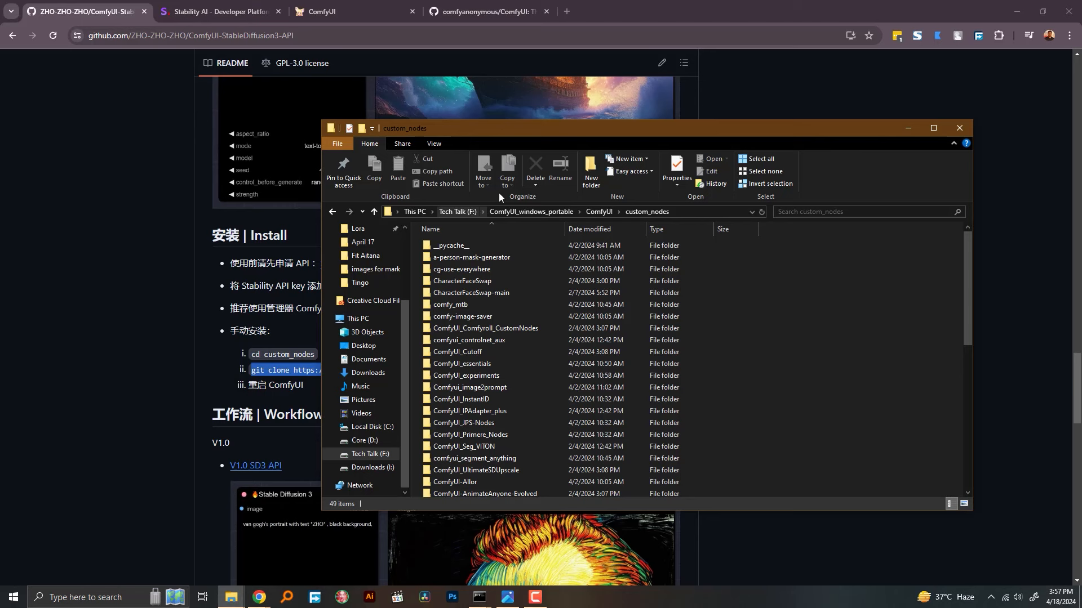
{"action": "left_click", "coordinate": [546, 211]}
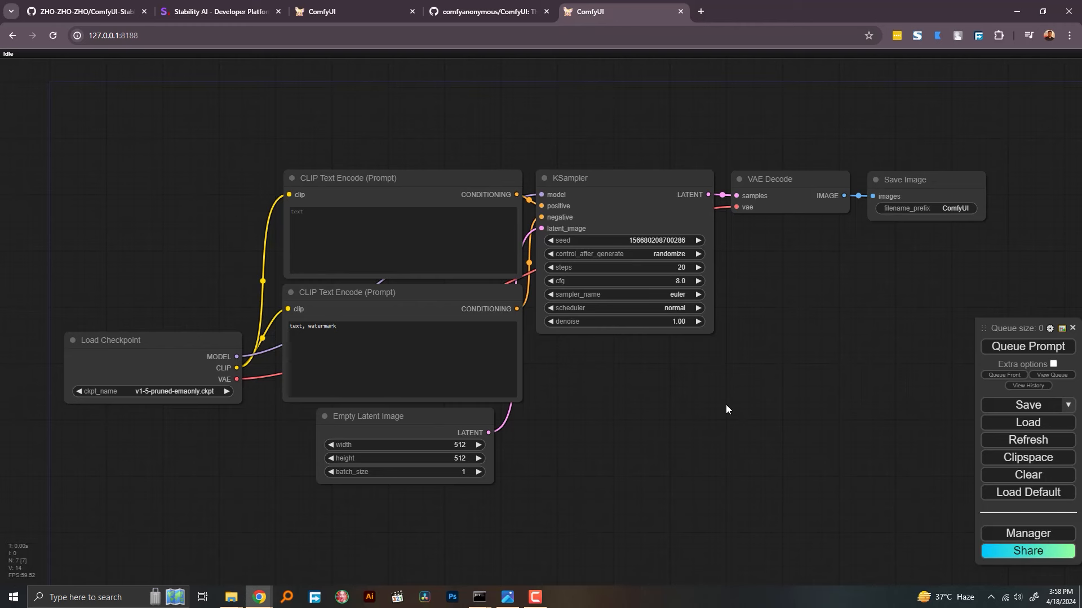
Step: Clear the default workflow from the ComfyUI canvas
{"action": "left_click", "coordinate": [1028, 475]}
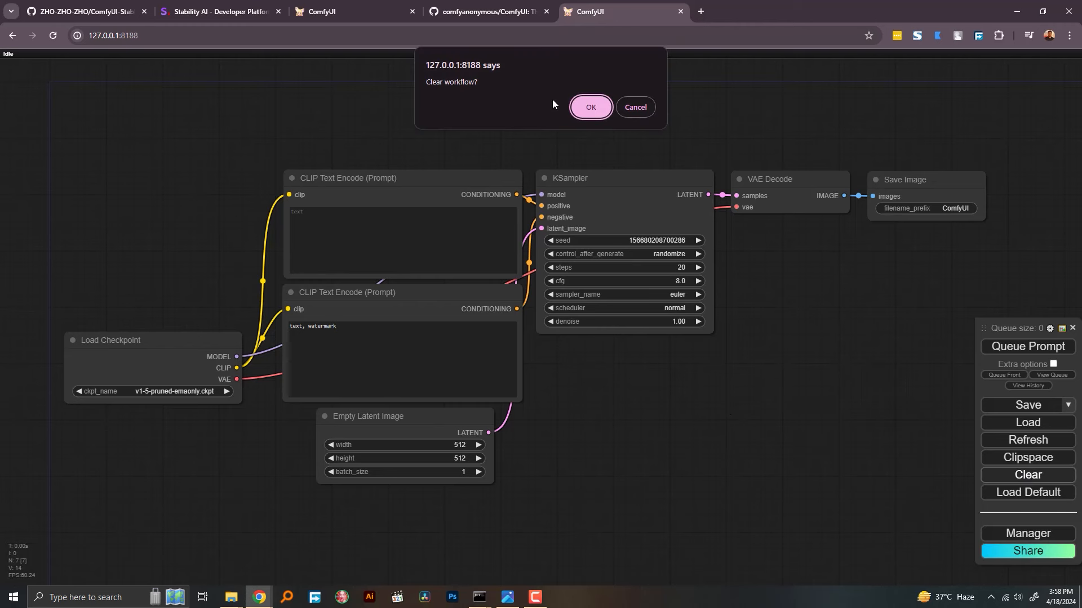
{"action": "left_click", "coordinate": [590, 107]}
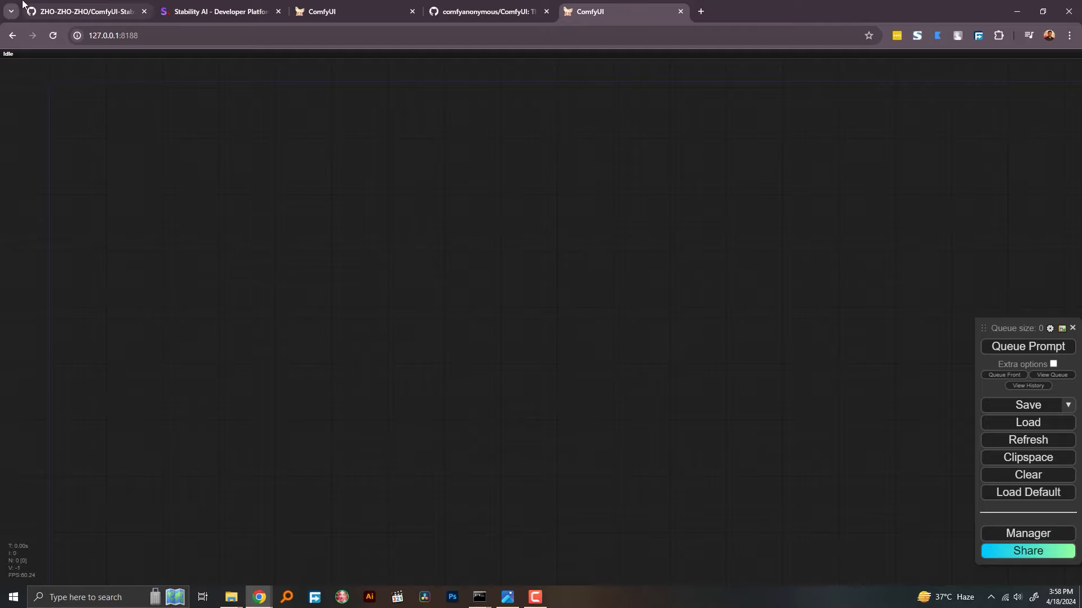
Step: Open the SD3 WORKFLOWS folder of the ComfyUI-StableDiffusion3-API repository on GitHub
{"action": "left_click", "coordinate": [84, 11]}
{"action": "scroll", "coordinate": [169, 356], "scroll_direction": "up", "scroll_amount": 1}
{"action": "scroll", "coordinate": [169, 356], "scroll_direction": "up", "scroll_amount": 20}
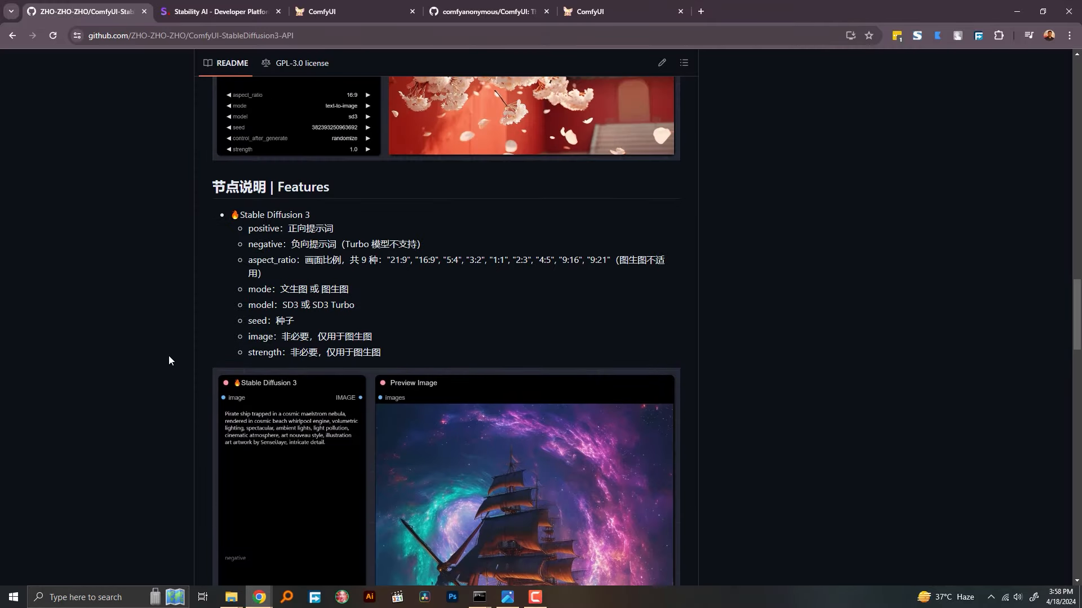
{"action": "scroll", "coordinate": [168, 356], "scroll_direction": "up", "scroll_amount": 5}
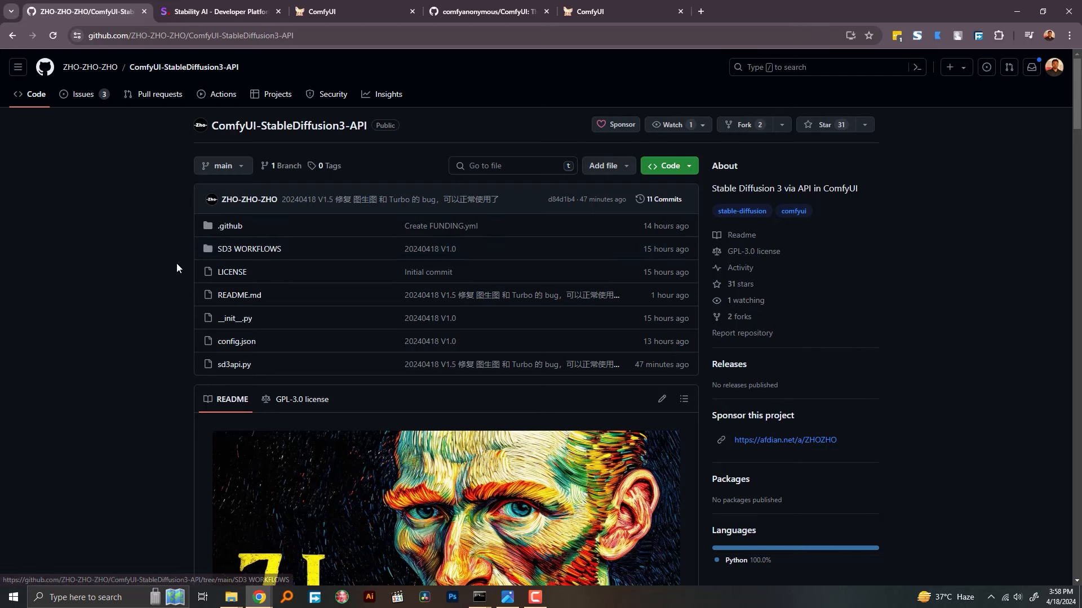
{"action": "left_click", "coordinate": [261, 253]}
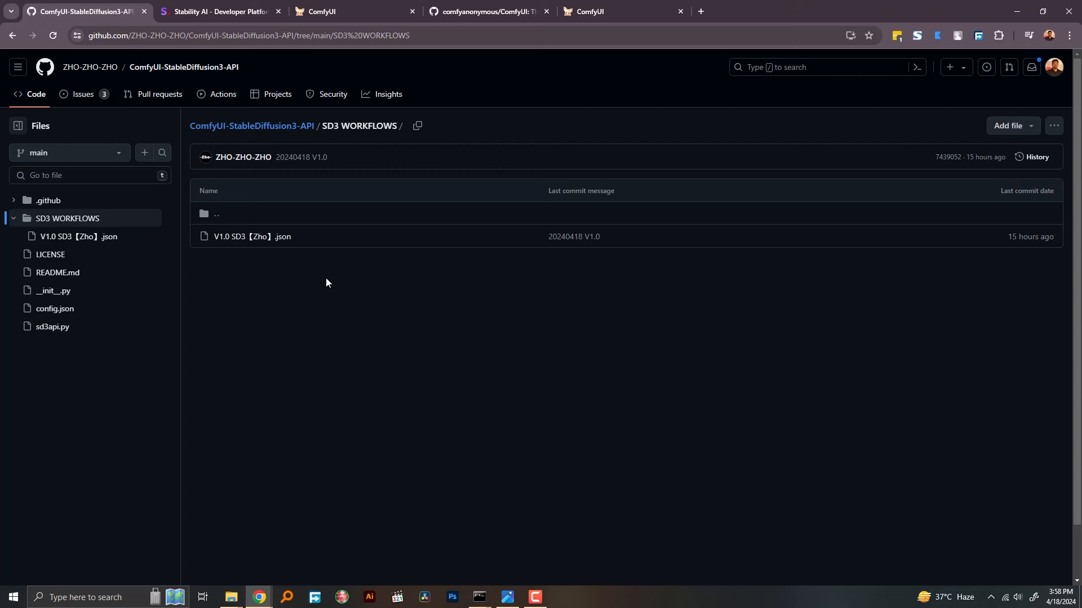
Step: Load the V1.0 SD3【Zho】.json workflow from the Comfy UI workflows folder on drive F: into the empty ComfyUI canvas
{"action": "left_click", "coordinate": [597, 11]}
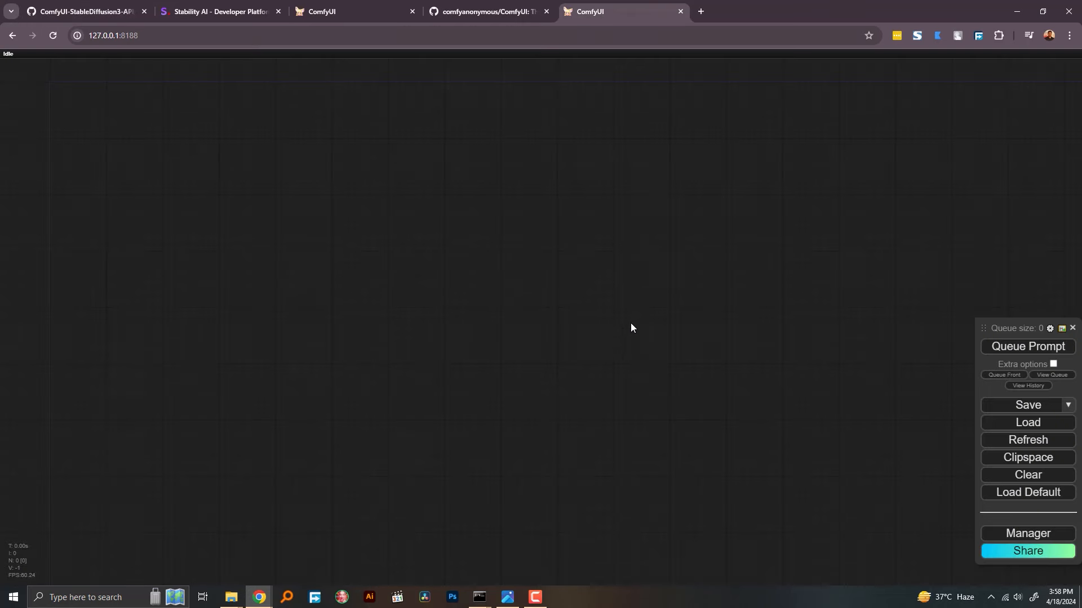
{"action": "left_click", "coordinate": [1016, 427]}
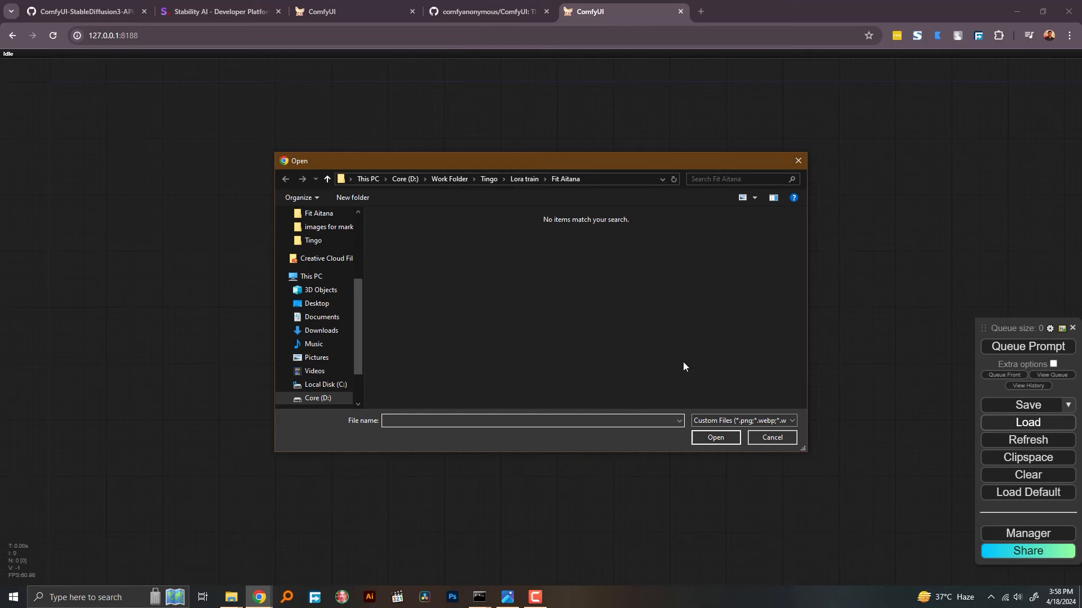
{"action": "double_click", "coordinate": [481, 288]}
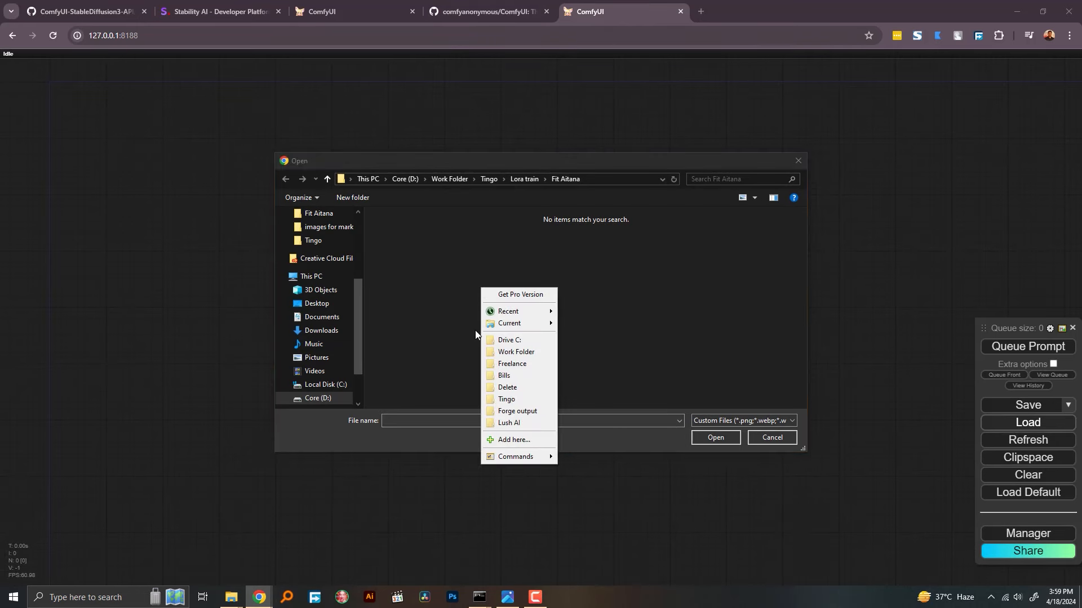
{"action": "scroll", "coordinate": [324, 398], "scroll_direction": "down", "scroll_amount": 1}
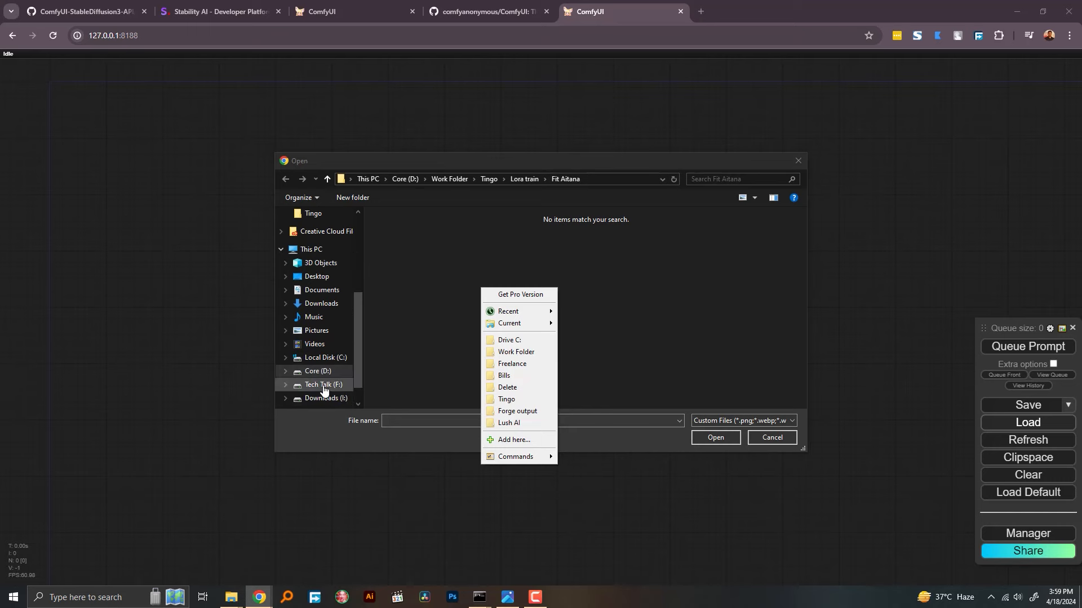
{"action": "left_click", "coordinate": [322, 383]}
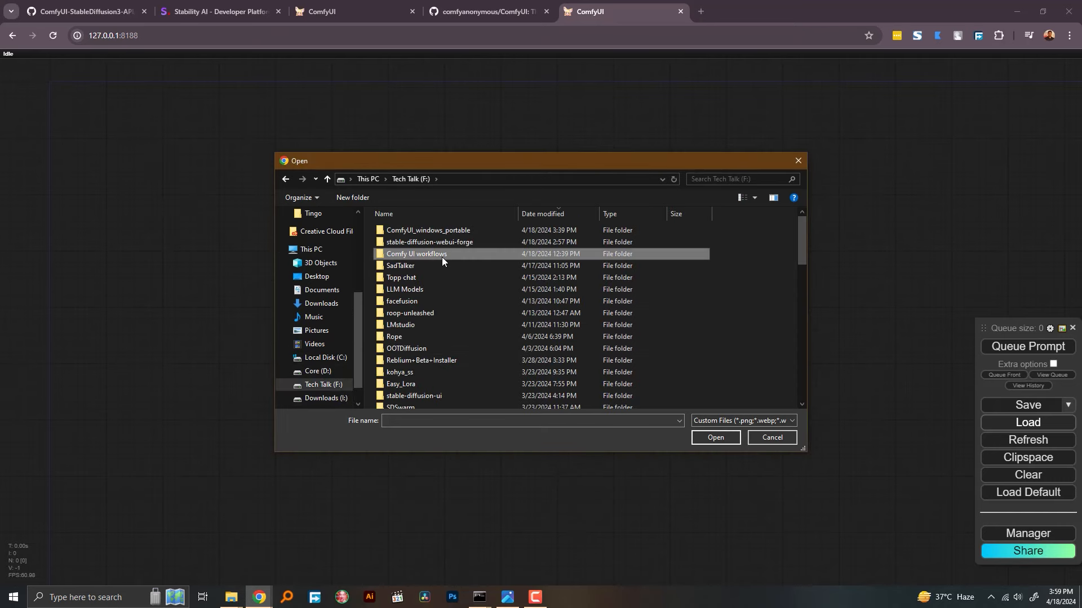
{"action": "double_click", "coordinate": [442, 257]}
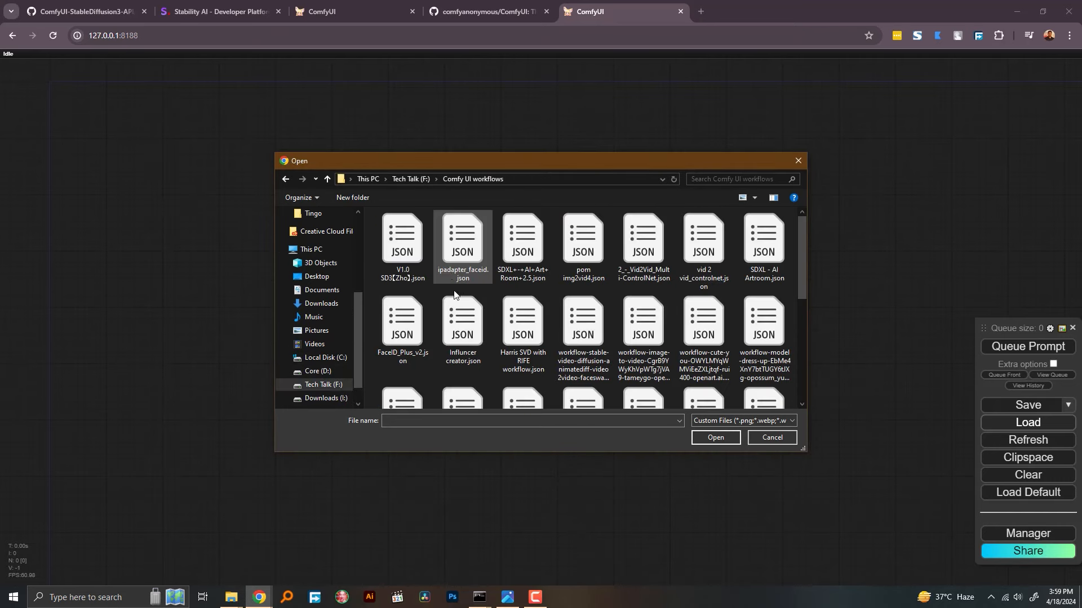
{"action": "double_click", "coordinate": [411, 263]}
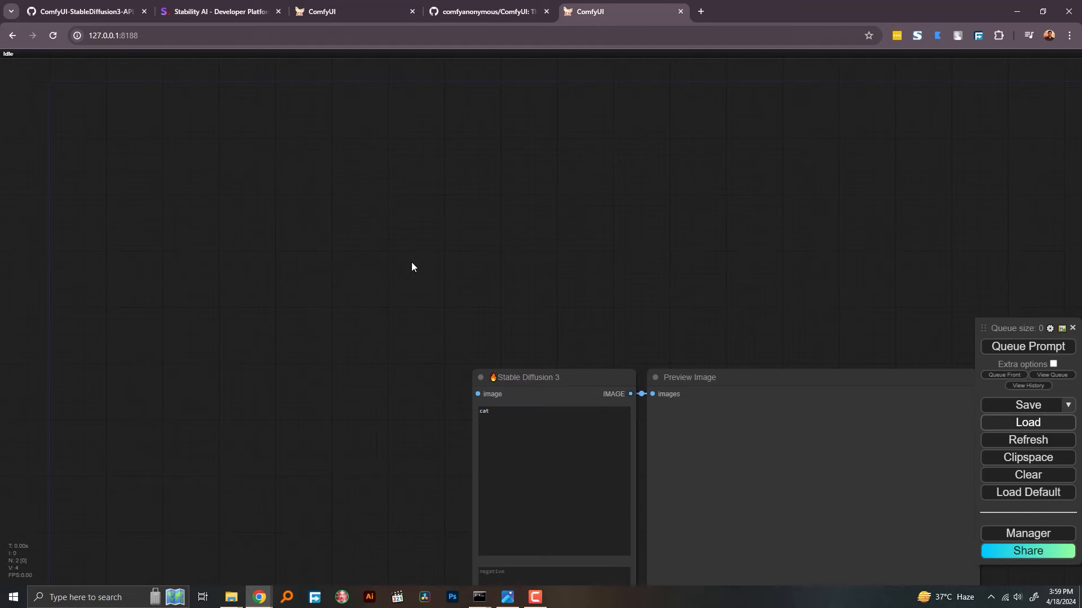
{"action": "left_click_drag", "start_coordinate": [562, 302], "coordinate": [486, 80]}
{"action": "scroll", "coordinate": [846, 493], "scroll_direction": "up", "scroll_amount": 2}
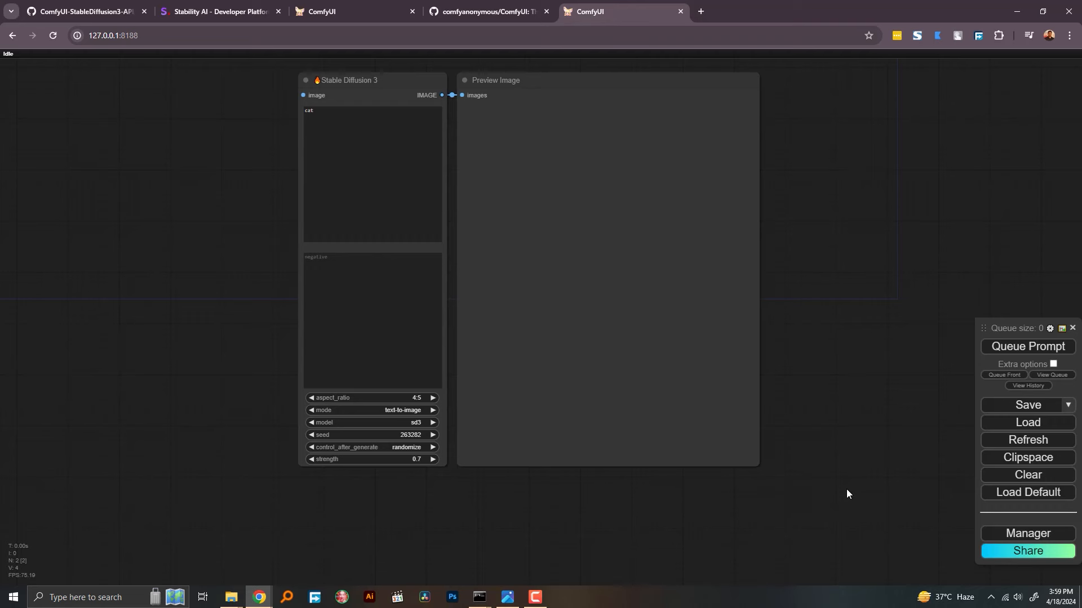
Step: Copy the existing API key from the Stability AI Developer Platform's API Keys page
{"action": "left_click", "coordinate": [225, 11]}
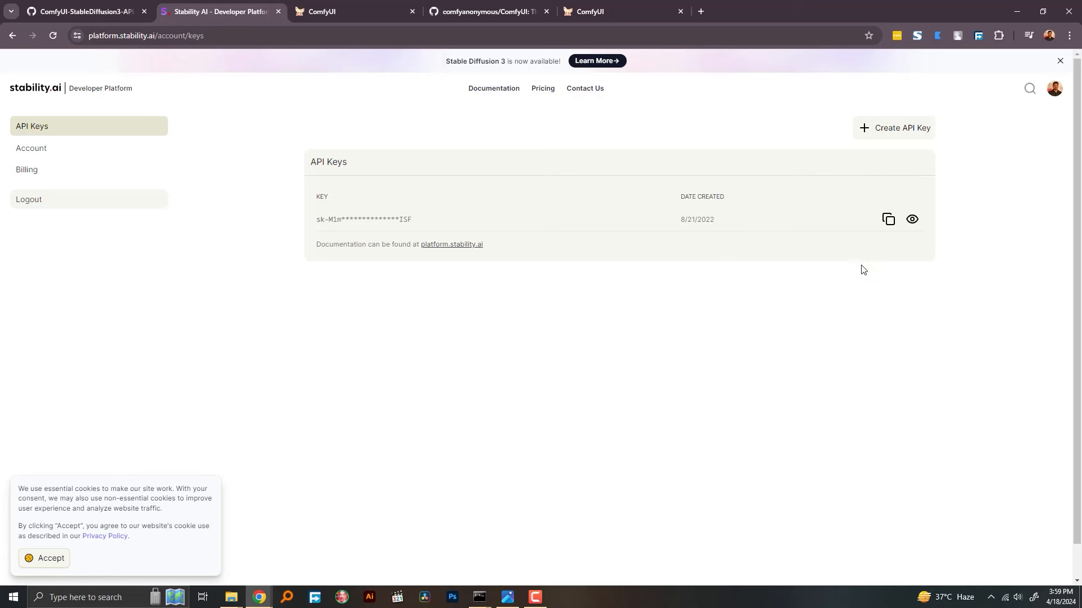
{"action": "left_click", "coordinate": [888, 222]}
{"action": "mouse_move", "coordinate": [231, 597]}
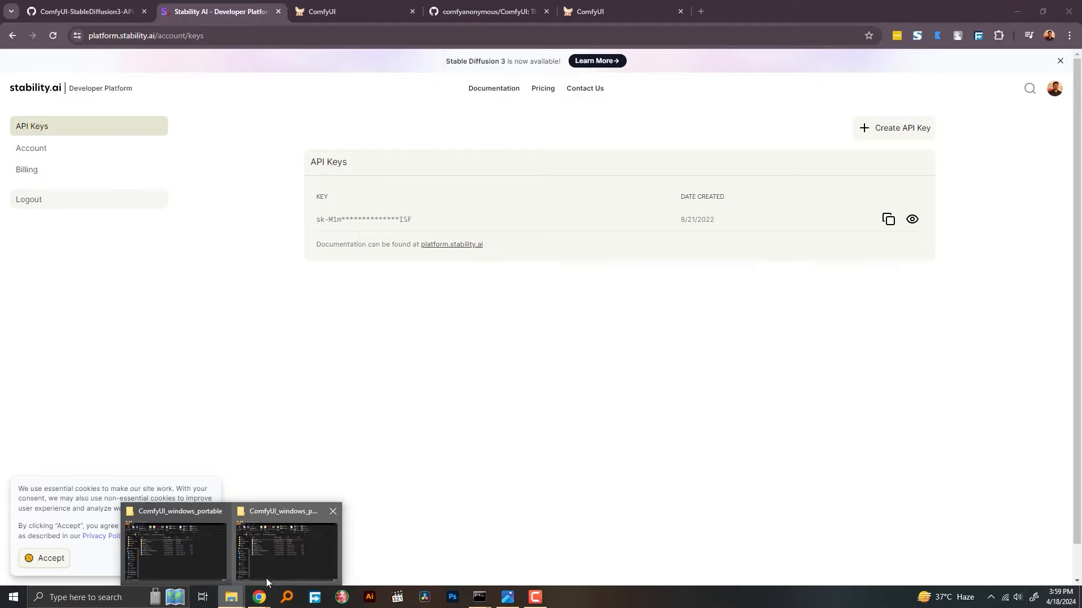
Step: Open config.json from ComfyUI's custom_nodes\ComfyUI-StableDiffusion3-API folder and select the "your key here" placeholder of STABILITY_KEY
{"action": "left_click", "coordinate": [286, 556]}
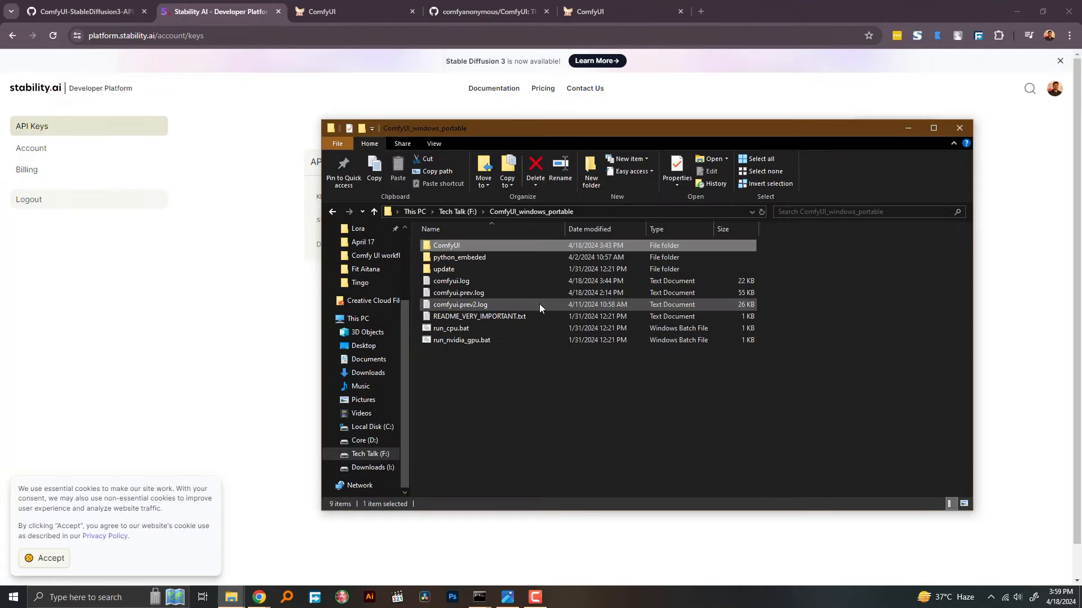
{"action": "double_click", "coordinate": [477, 248]}
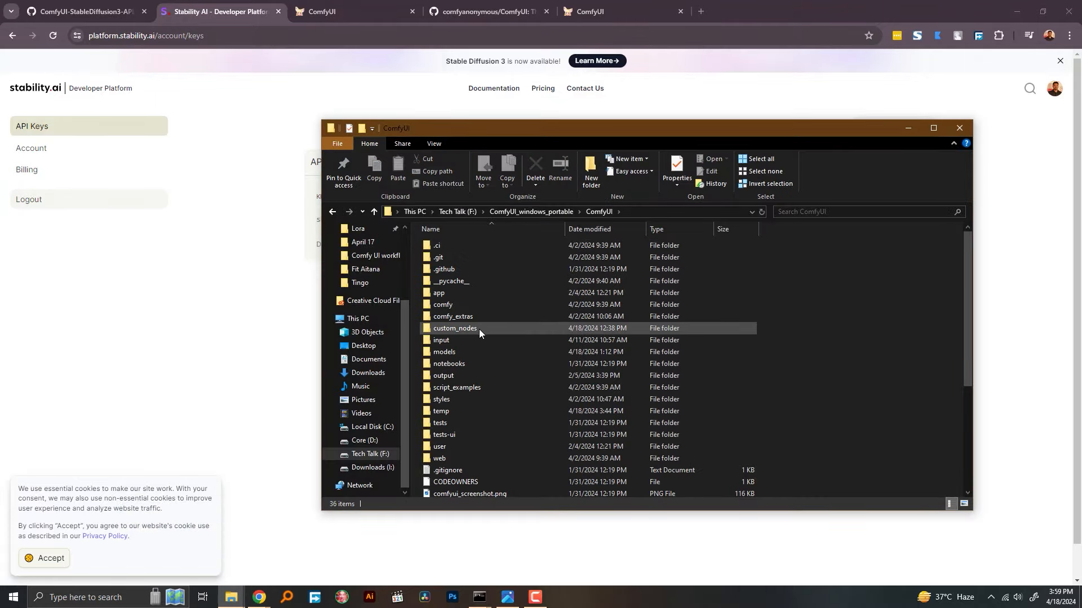
{"action": "double_click", "coordinate": [479, 329]}
{"action": "scroll", "coordinate": [492, 398], "scroll_direction": "down", "scroll_amount": 2}
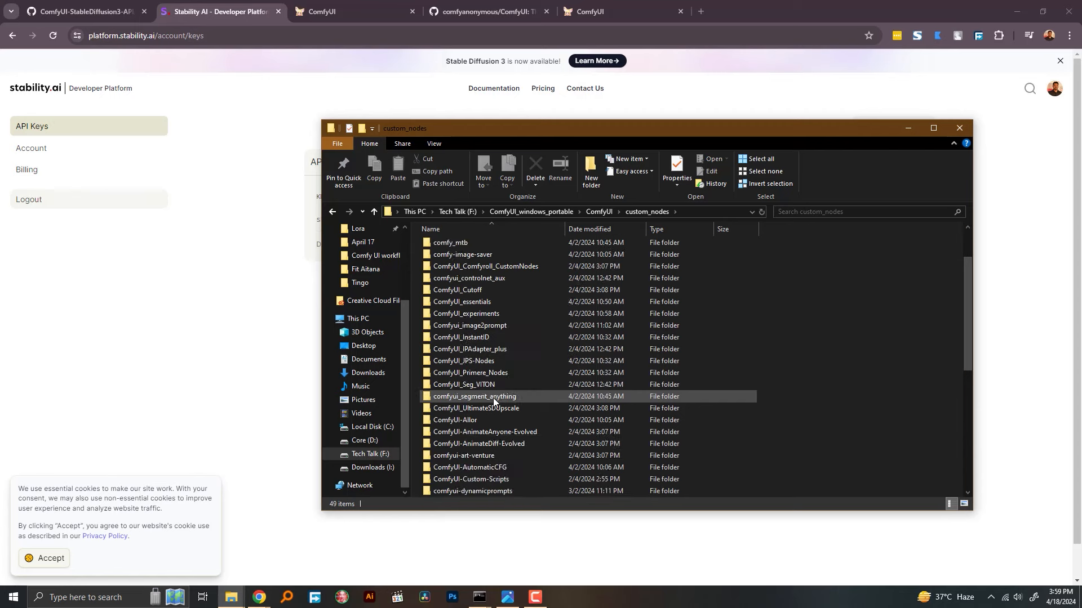
{"action": "scroll", "coordinate": [712, 431], "scroll_direction": "down", "scroll_amount": 2}
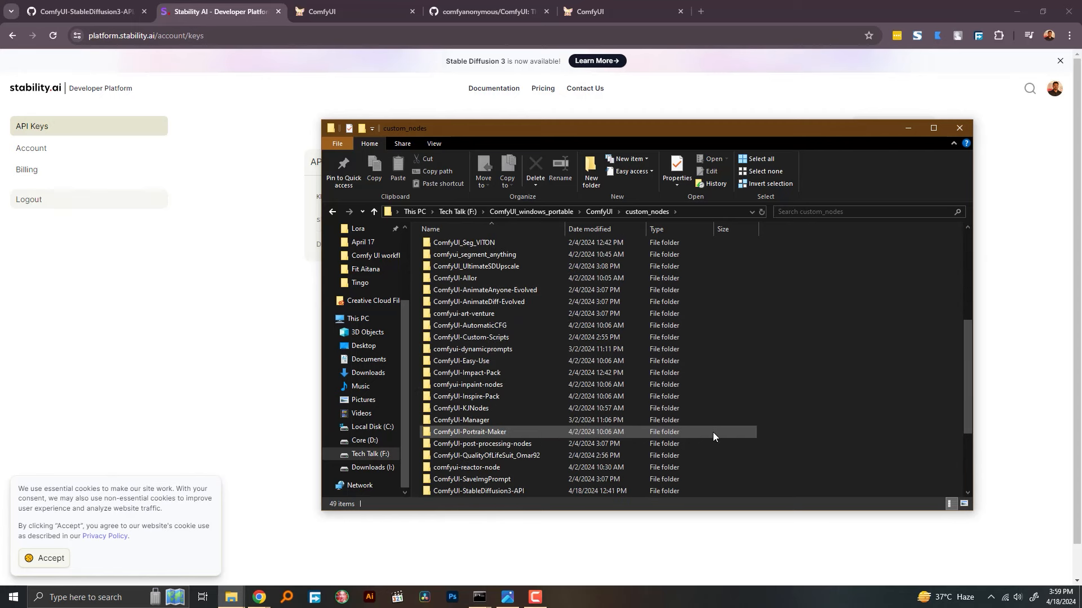
{"action": "scroll", "coordinate": [712, 432], "scroll_direction": "down", "scroll_amount": 3}
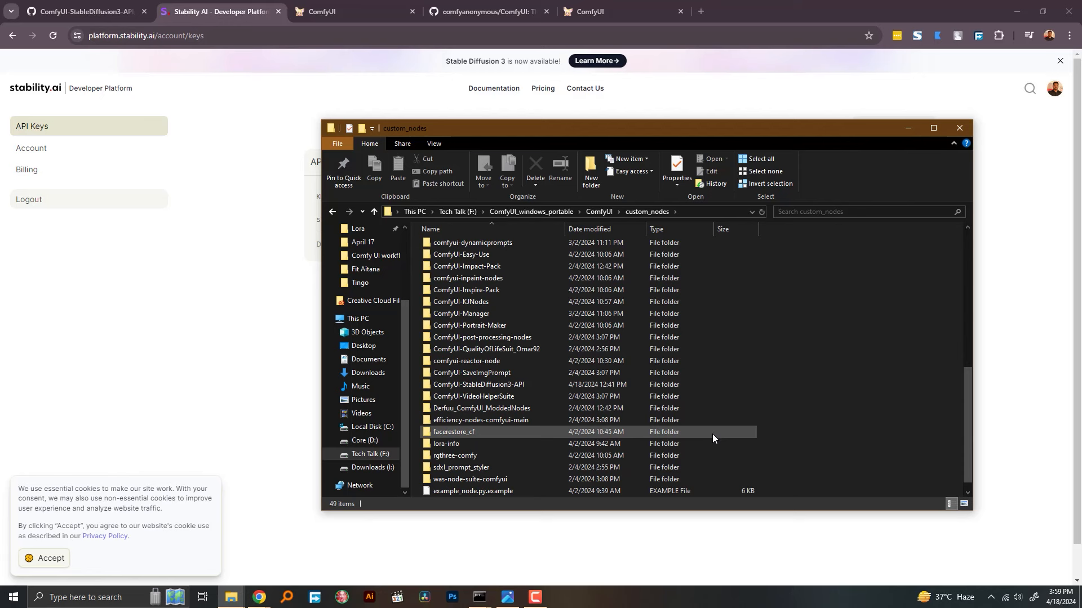
{"action": "double_click", "coordinate": [510, 386]}
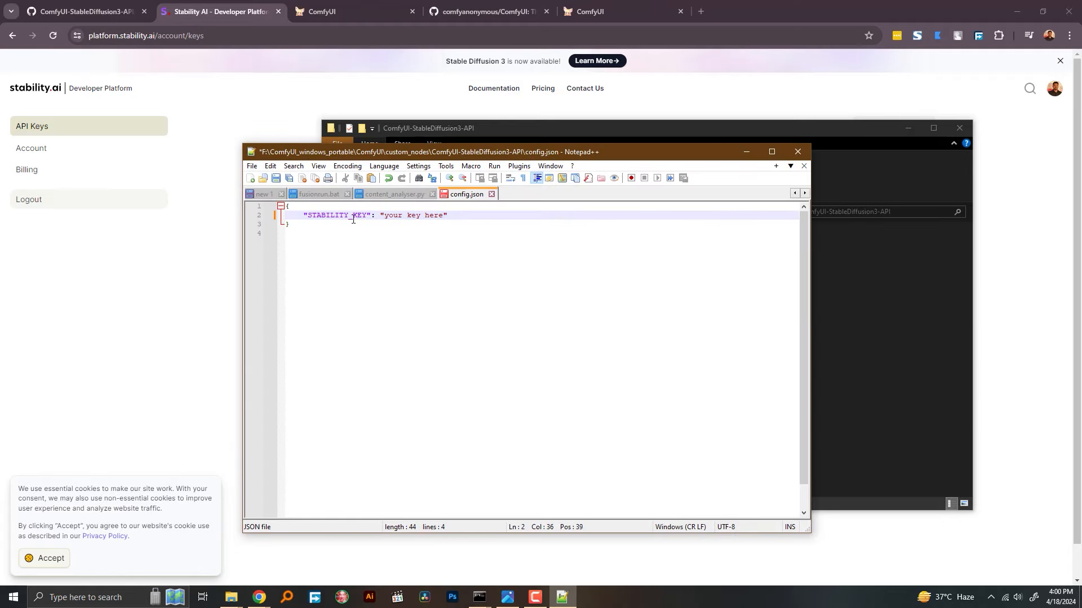
{"action": "left_click_drag", "start_coordinate": [383, 216], "coordinate": [445, 218]}
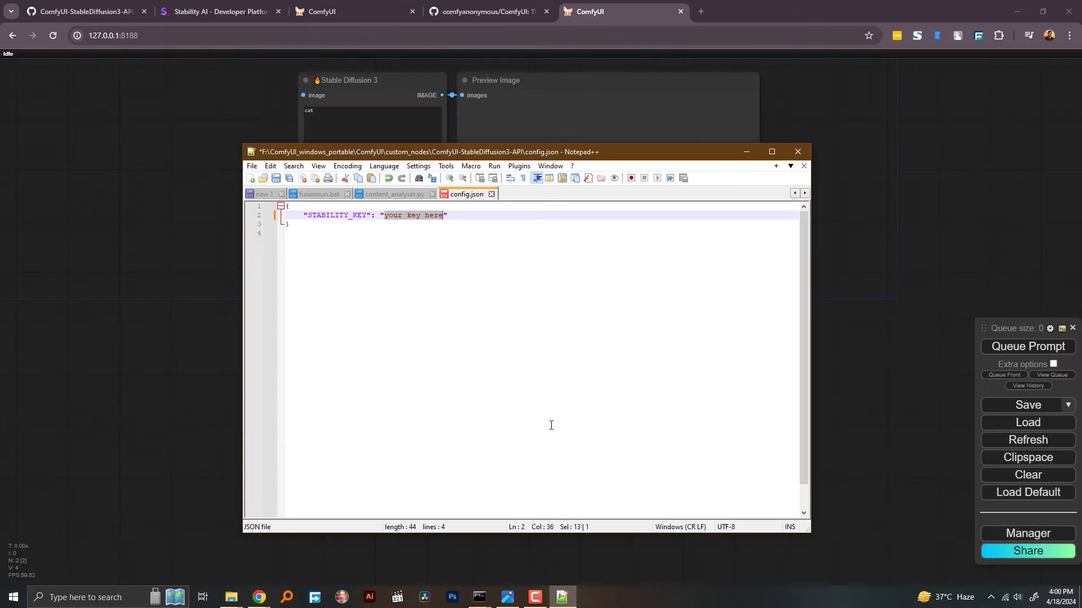
Step: Switch to the ComfyUI workflow and replace the Stable Diffusion 3 node's positive prompt with "a cat in a astronaut suit"
{"action": "left_click", "coordinate": [614, 15]}
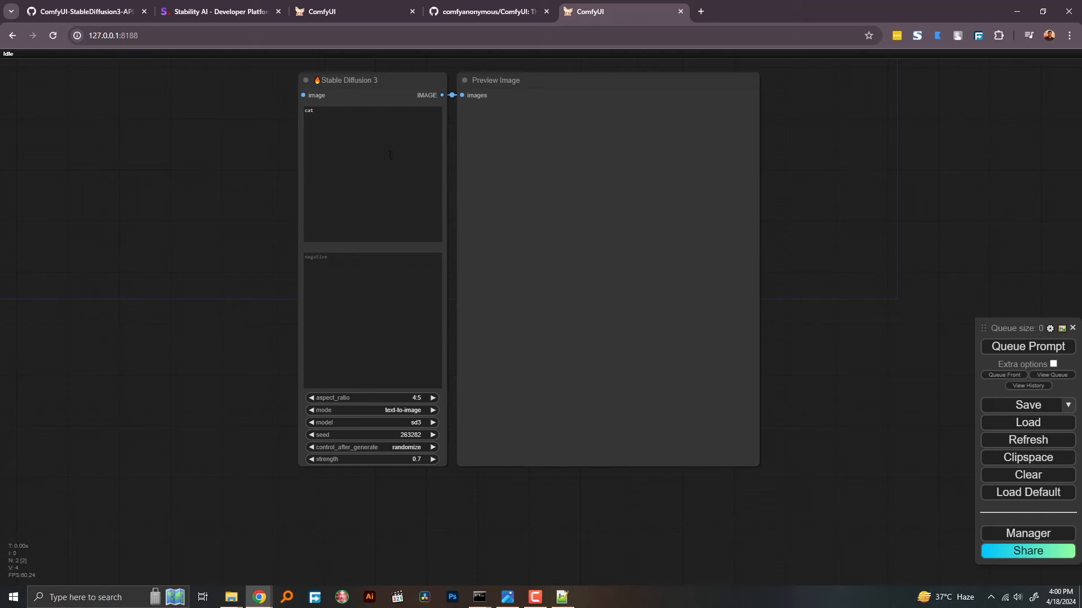
{"action": "left_click", "coordinate": [375, 138]}
{"action": "key", "text": "ctrl+a"}
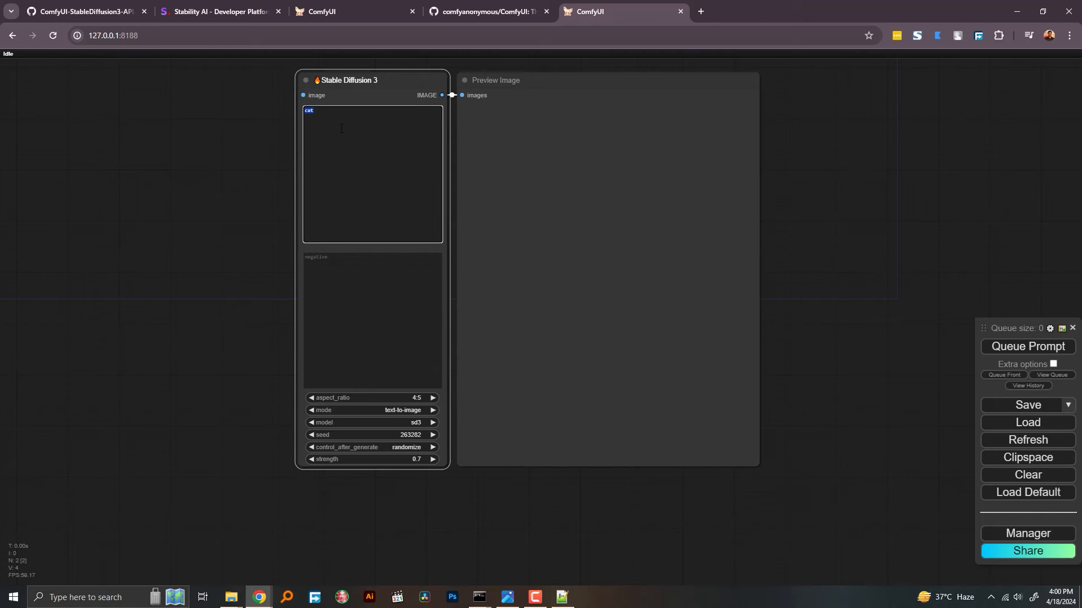
{"action": "type", "text": "a cat in a astronaut suit"}
Step: Set the Stable Diffusion 3 node to text-to-image mode with the sd3 model and queue the prompt to generate the image
{"action": "left_click", "coordinate": [367, 410]}
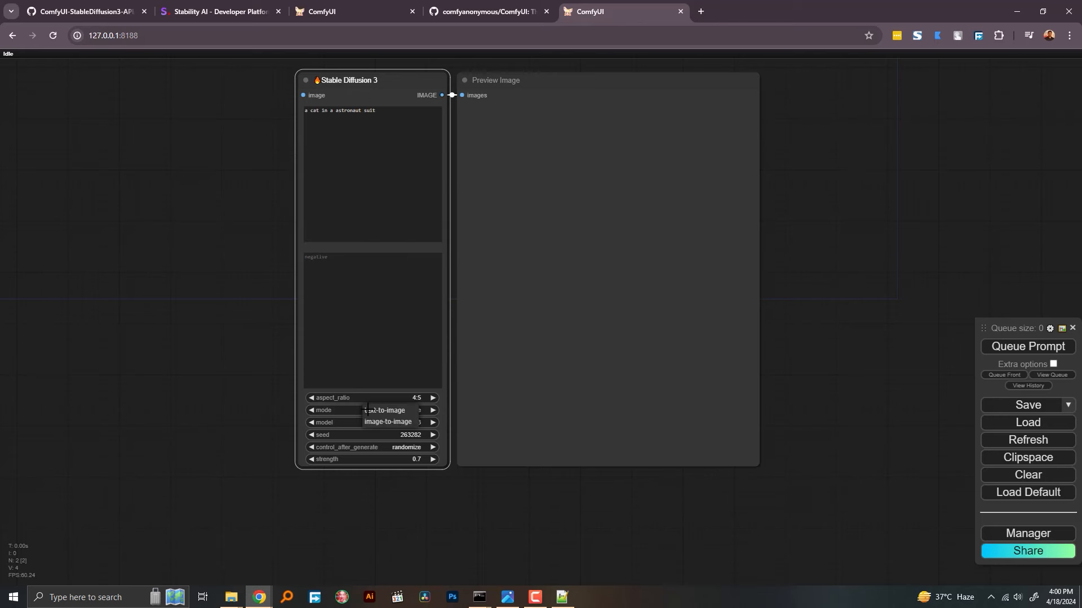
{"action": "left_click", "coordinate": [381, 423]}
{"action": "left_click", "coordinate": [392, 413]}
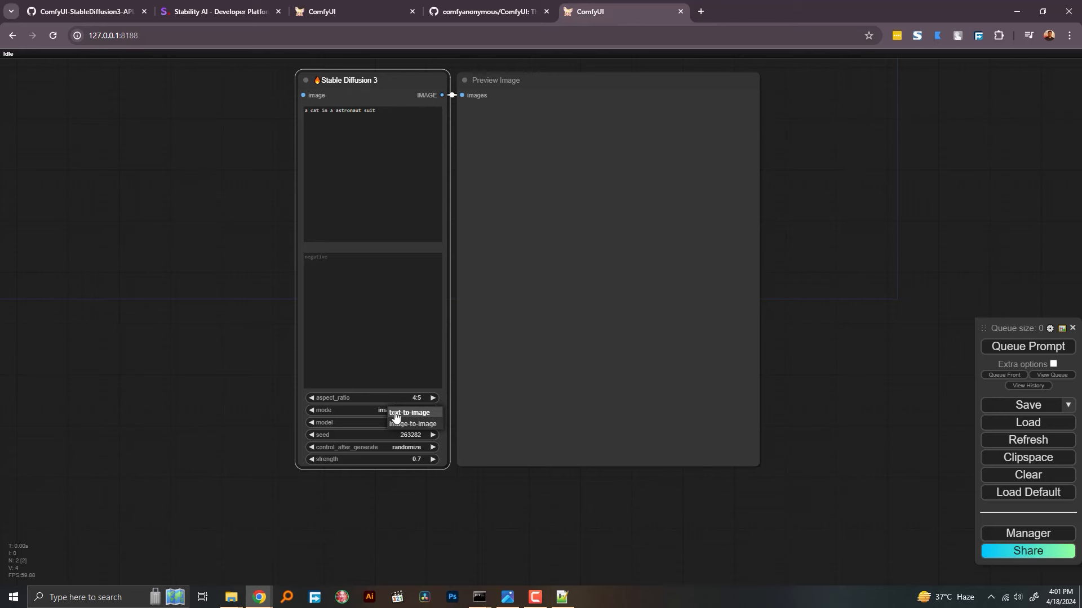
{"action": "left_click", "coordinate": [395, 415]}
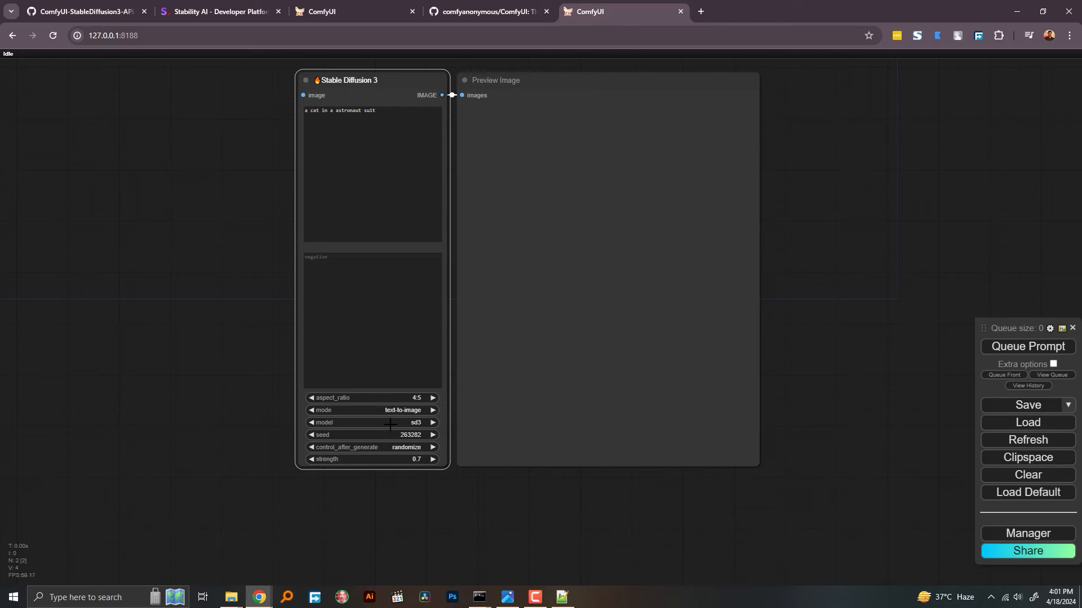
{"action": "left_click", "coordinate": [390, 423]}
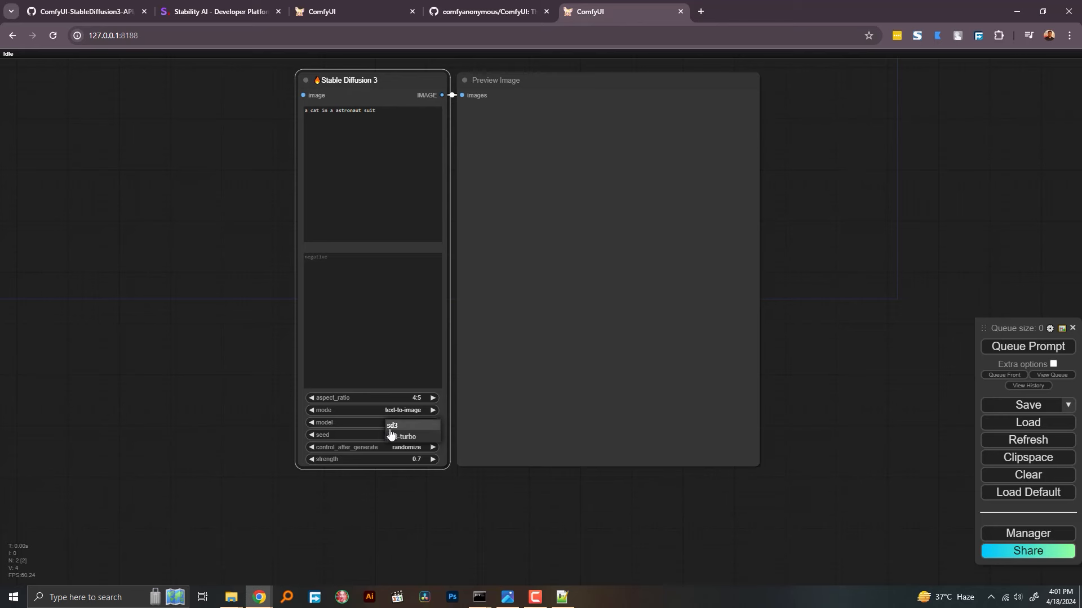
{"action": "left_click", "coordinate": [389, 429]}
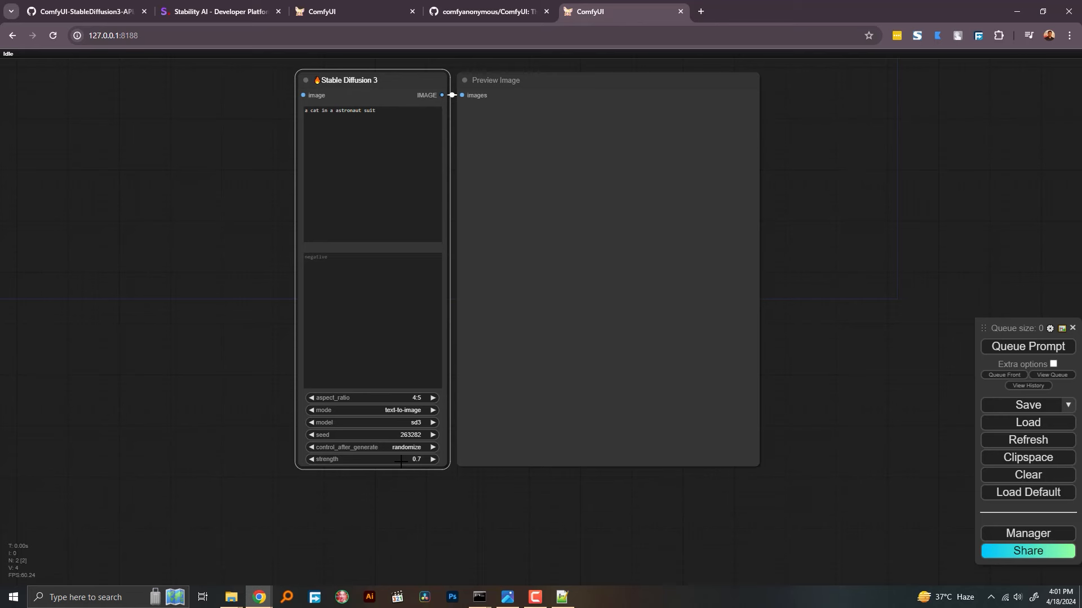
{"action": "left_click", "coordinate": [993, 346]}
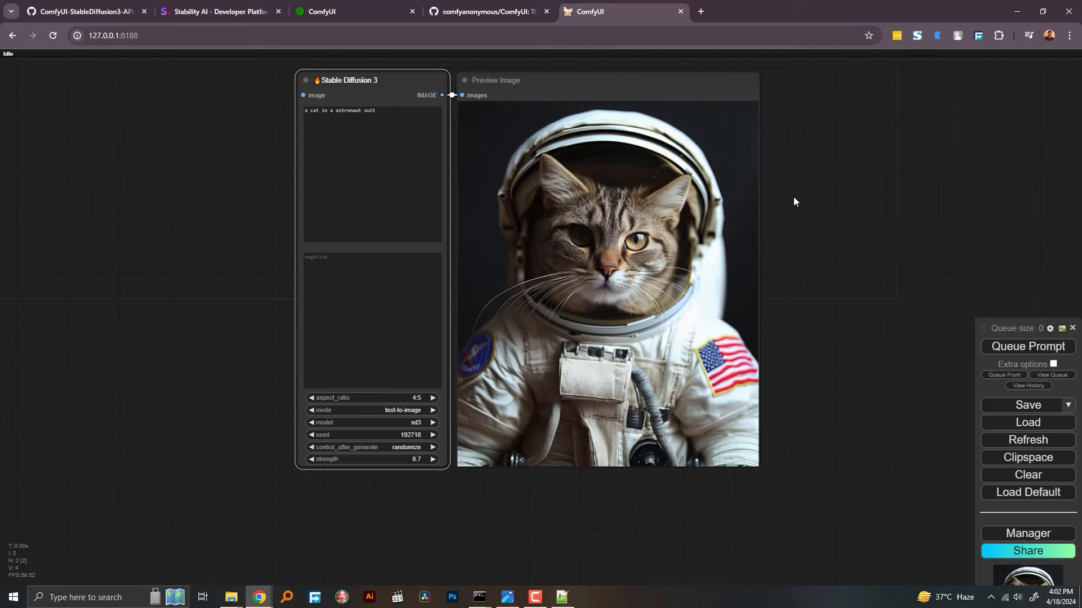
Step: View the portrait in the other ComfyUI workflow and open the Billing page of the Stability AI Developer Platform account
{"action": "key", "text": "ctrl+3"}
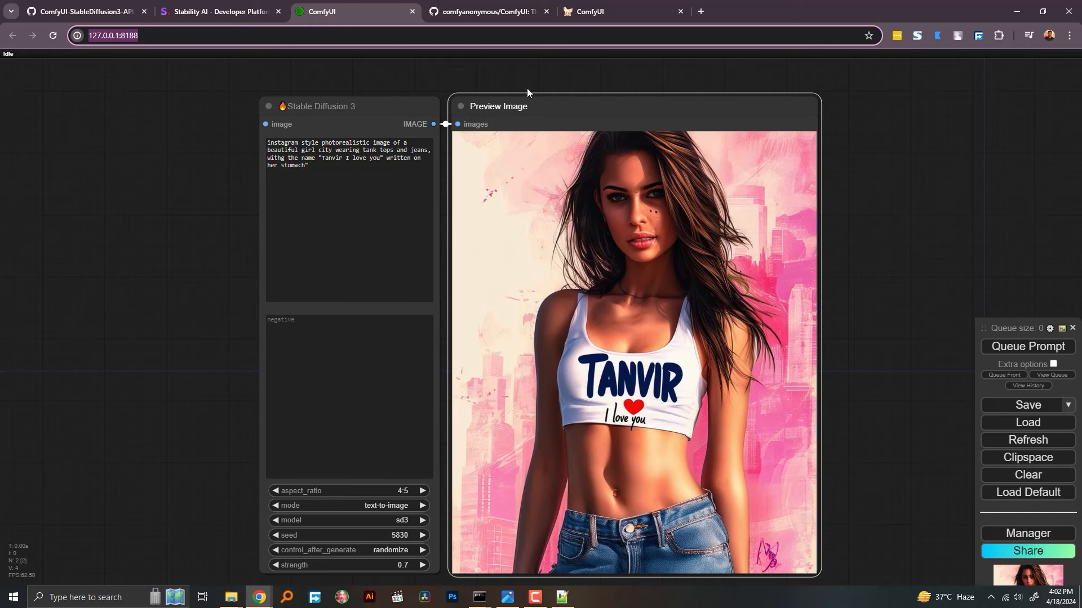
{"action": "left_click", "coordinate": [206, 15]}
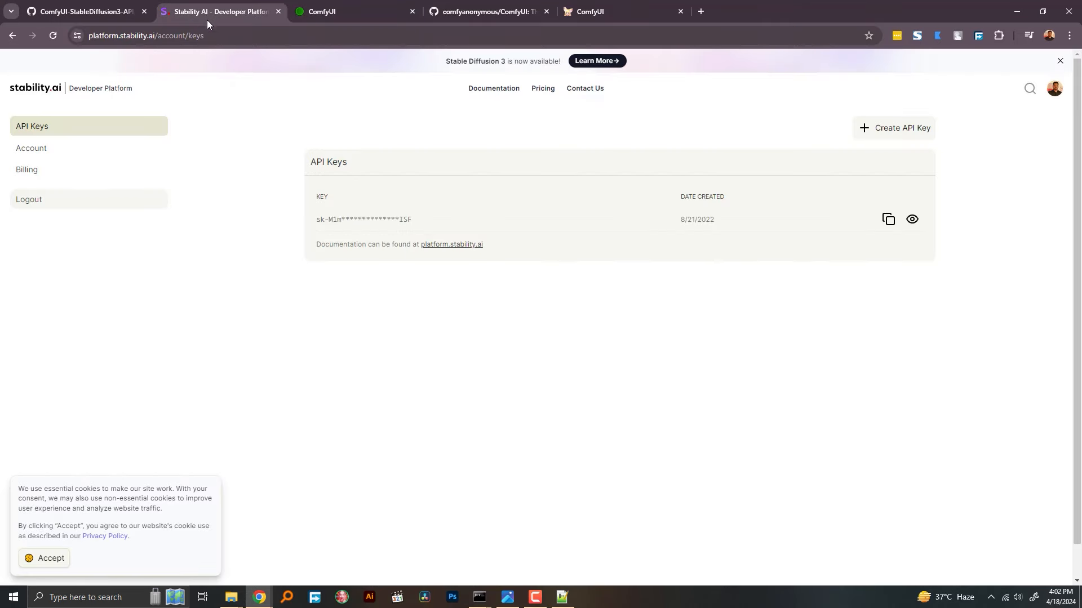
{"action": "left_click", "coordinate": [48, 147]}
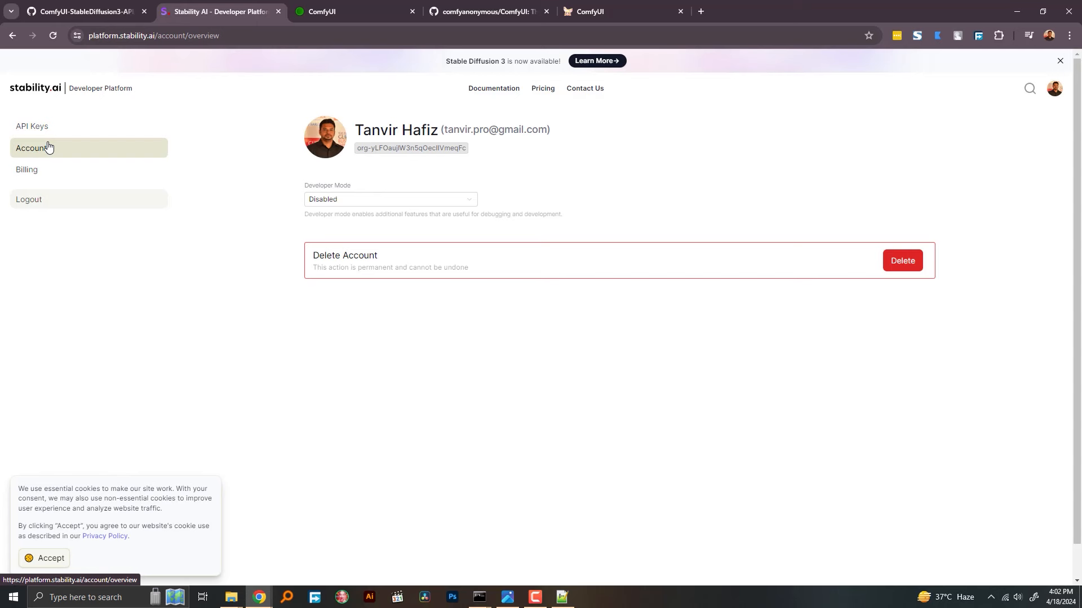
{"action": "left_click", "coordinate": [58, 176]}
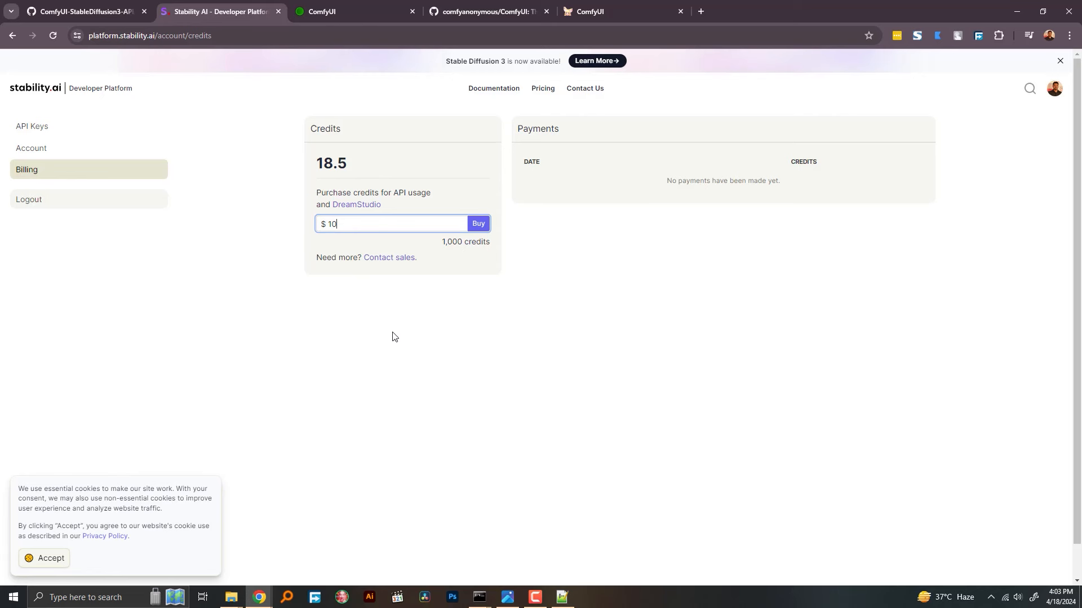
Step: Enter $5 as the amount of API credits to purchase on the Billing page
{"action": "left_click_drag", "start_coordinate": [362, 225], "coordinate": [319, 228]}
{"action": "left_click", "coordinate": [347, 225]}
{"action": "key", "text": "BackSpace"}
{"action": "key", "text": "BackSpace"}
{"action": "type", "text": "5"}
Step: Open the Stability AI Pricing page and examine the credit prices of the image generation services, including SD3 and SD3 Turbo
{"action": "left_click", "coordinate": [539, 94]}
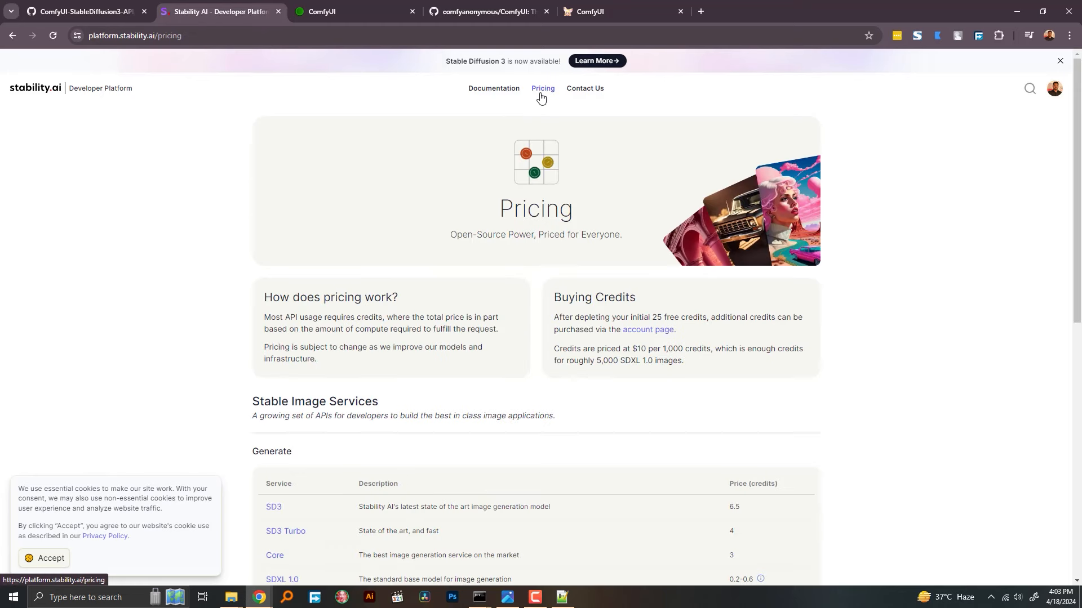
{"action": "scroll", "coordinate": [253, 338], "scroll_direction": "down", "scroll_amount": 2}
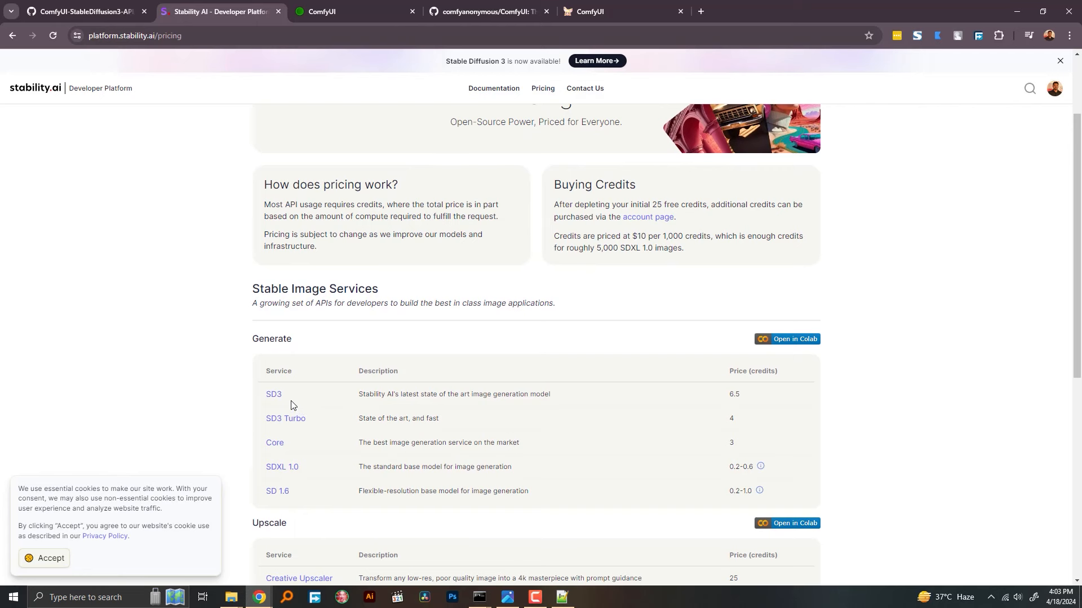
{"action": "scroll", "coordinate": [507, 396], "scroll_direction": "down", "scroll_amount": 1}
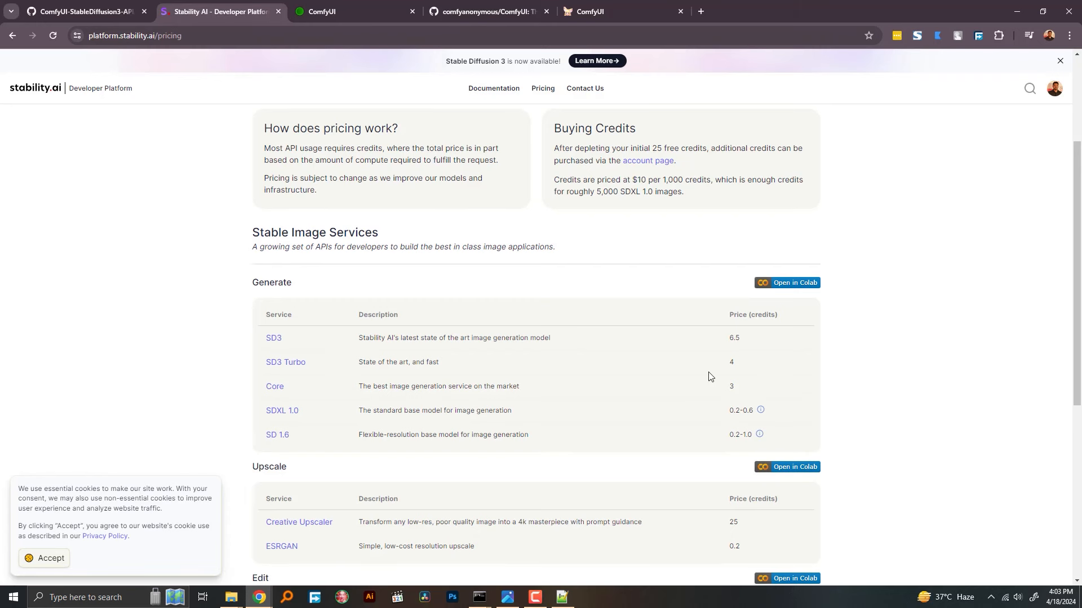
{"action": "scroll", "coordinate": [707, 374], "scroll_direction": "down", "scroll_amount": 1}
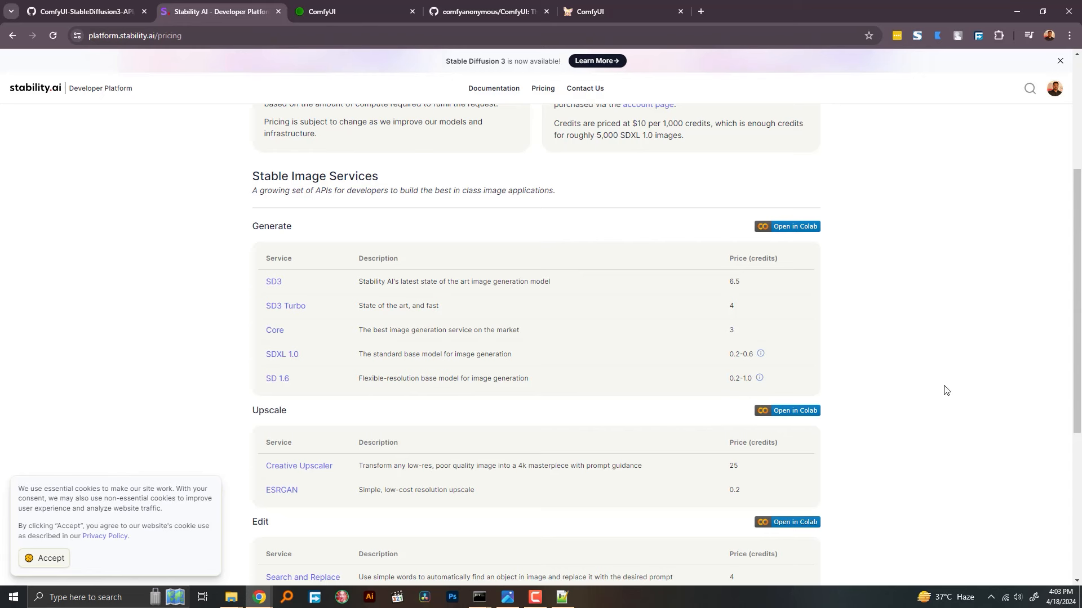
{"action": "scroll", "coordinate": [934, 411], "scroll_direction": "up", "scroll_amount": 4}
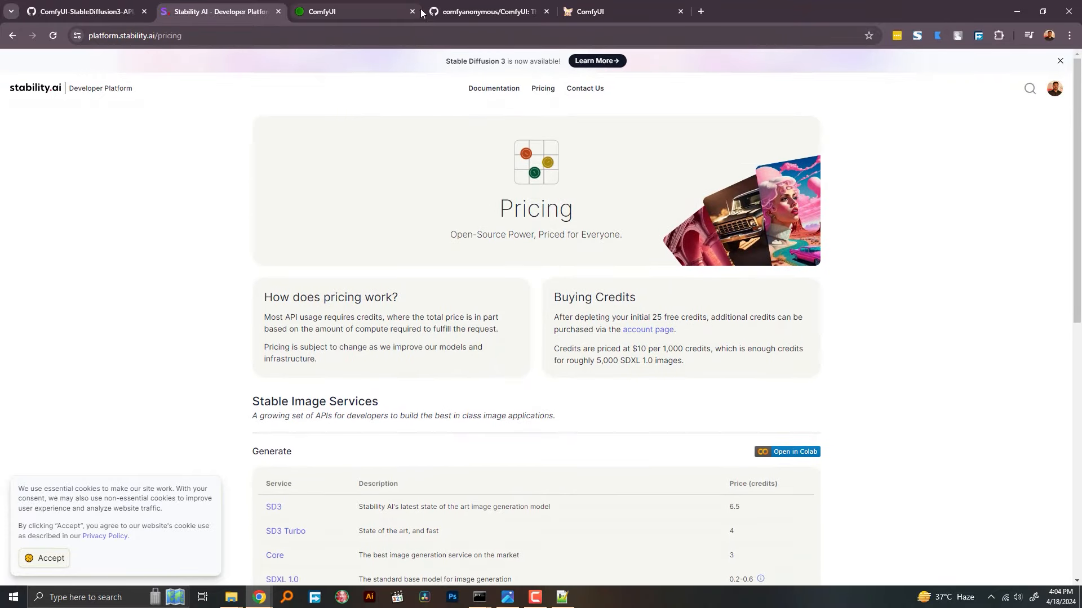
Step: Return to the ComfyUI workflow with the tank-top portrait and view its whole node layout
{"action": "left_click", "coordinate": [372, 12]}
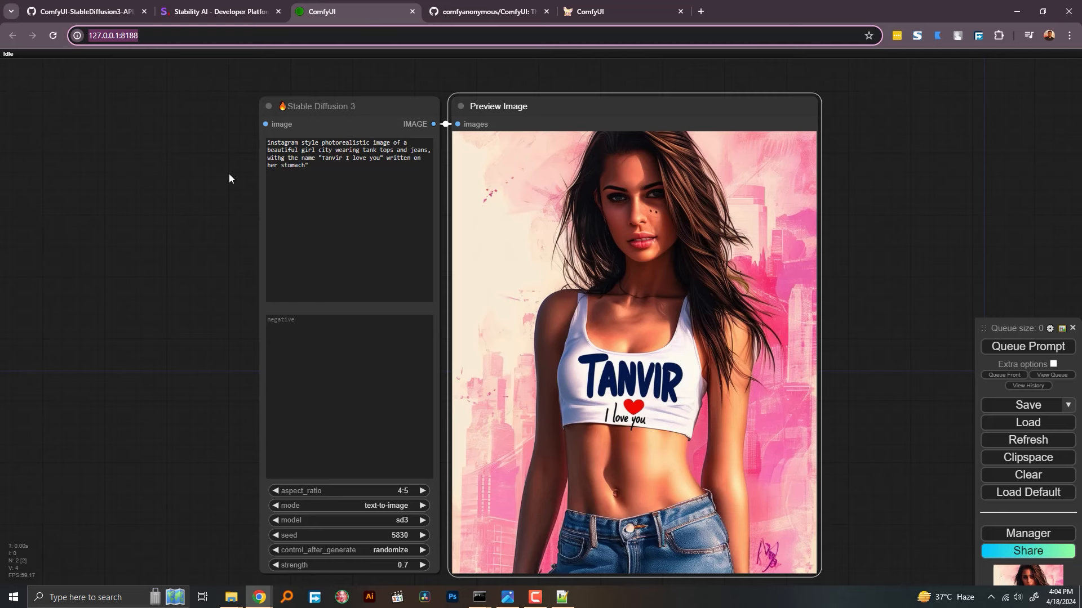
{"action": "scroll", "coordinate": [226, 181], "scroll_direction": "down", "scroll_amount": 2}
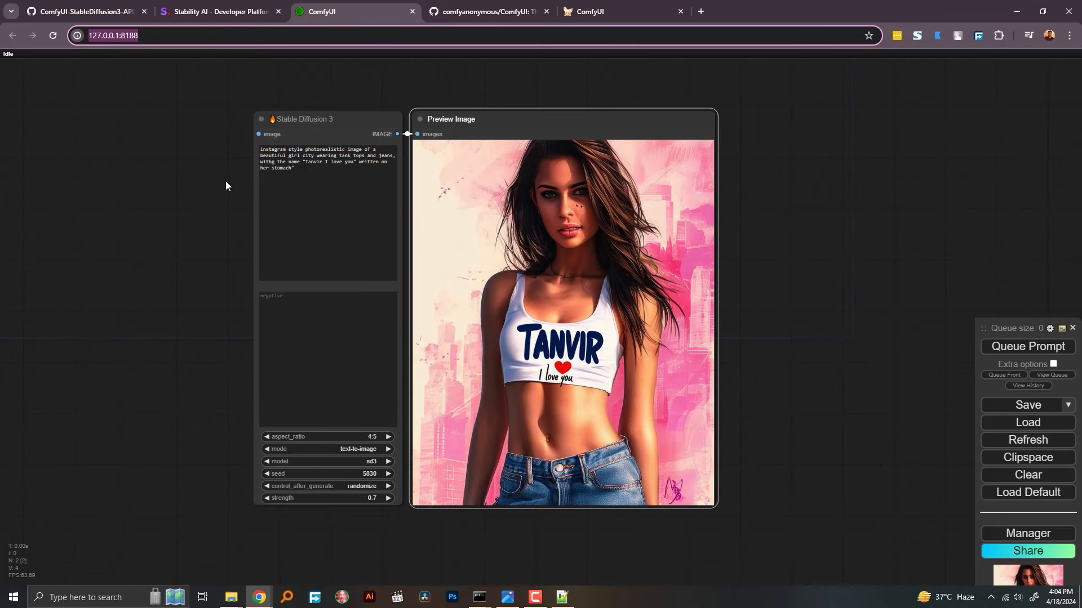